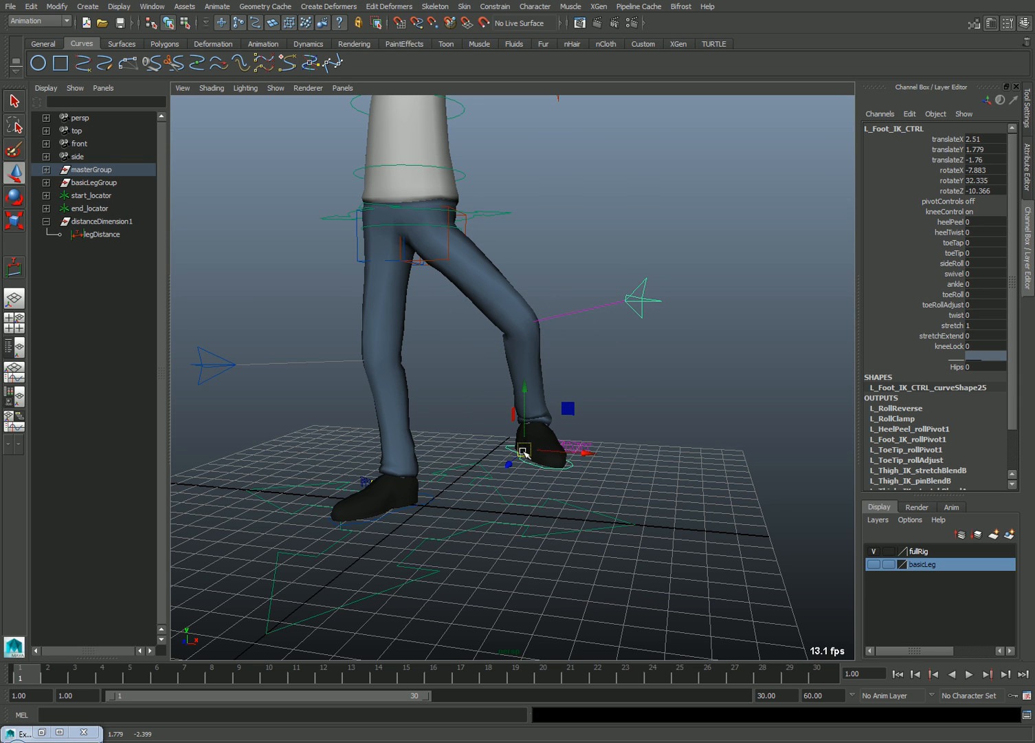
- Lower the left foot IK control slightly, and switch the visible display layer from fullRig to basicLeg
left_click_drag(522, 450, 525, 456)
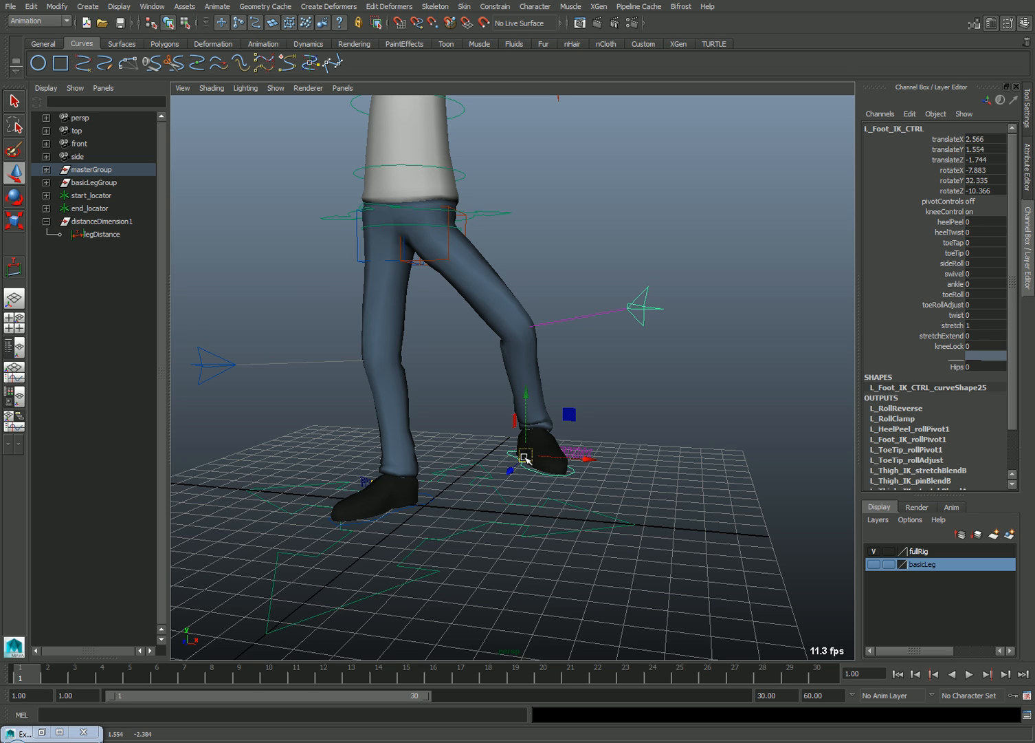
left_click(885, 563)
left_click(873, 550)
left_click(873, 564)
left_click(659, 504)
left_click_drag(659, 504, 640, 481, "alt")
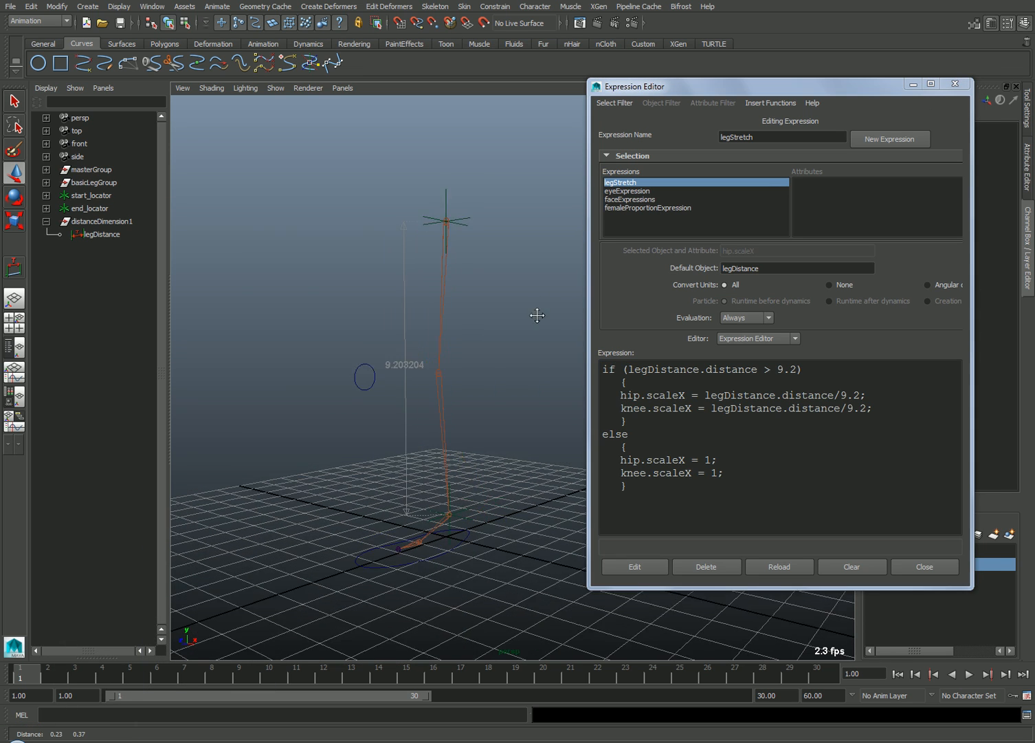
left_click_drag(536, 312, 524, 334, "alt")
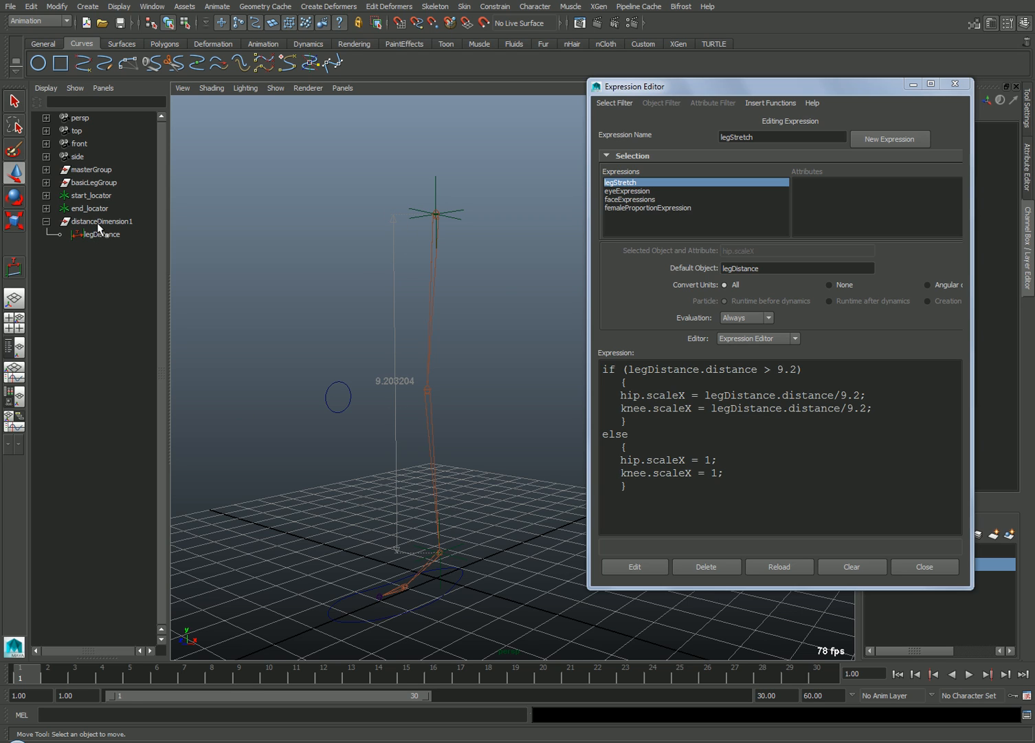
left_click(87, 6)
mouse_move(111, 154)
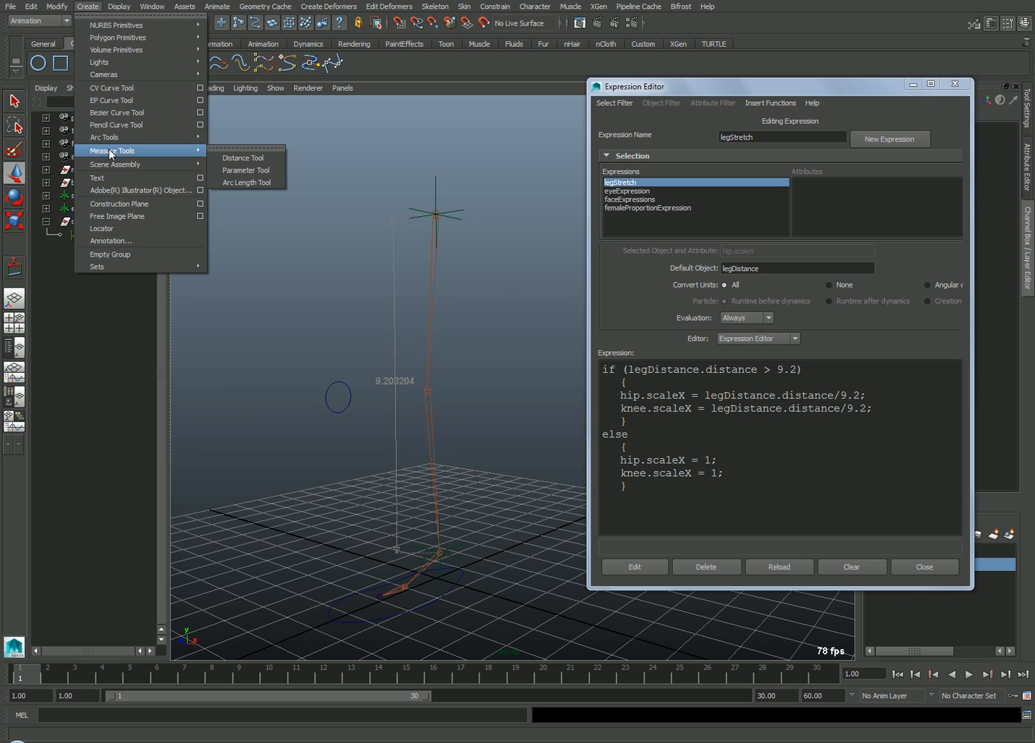
left_click(282, 218)
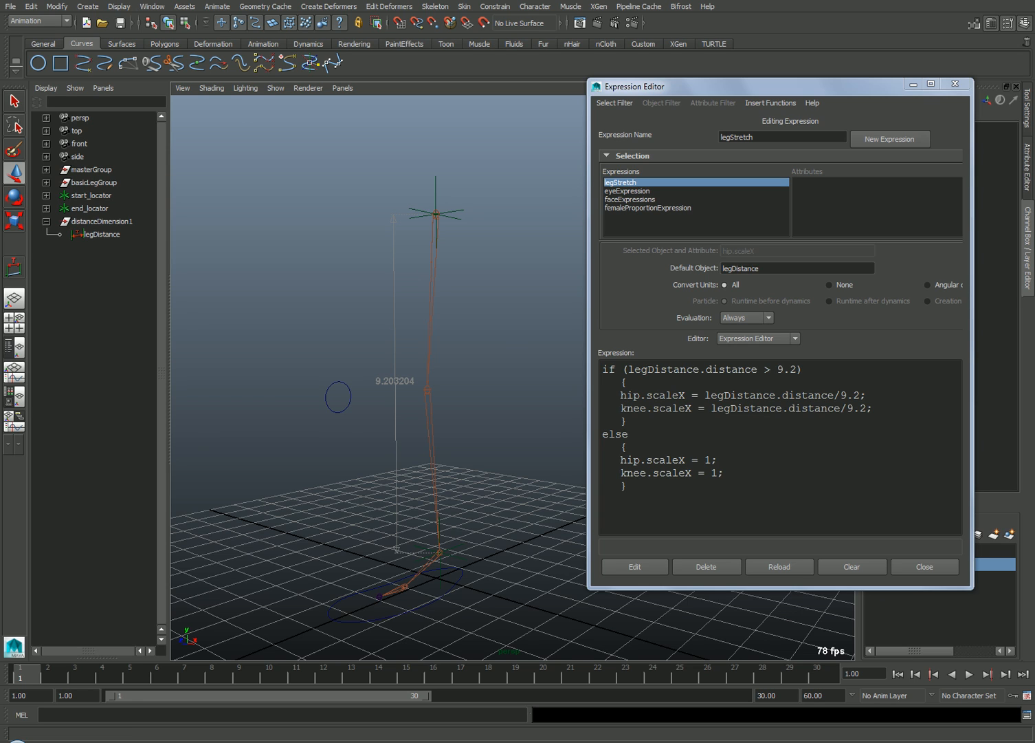
- Open the Node Editor, shrink its window and place it beside the Expression Editor
left_click(147, 7)
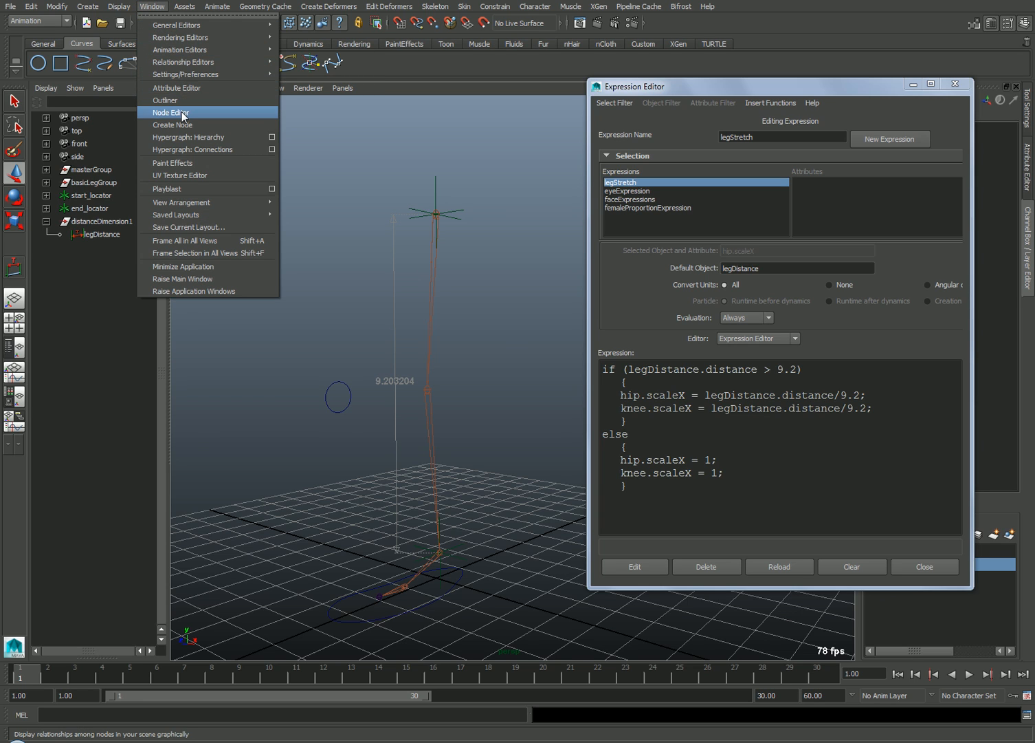
left_click(182, 114)
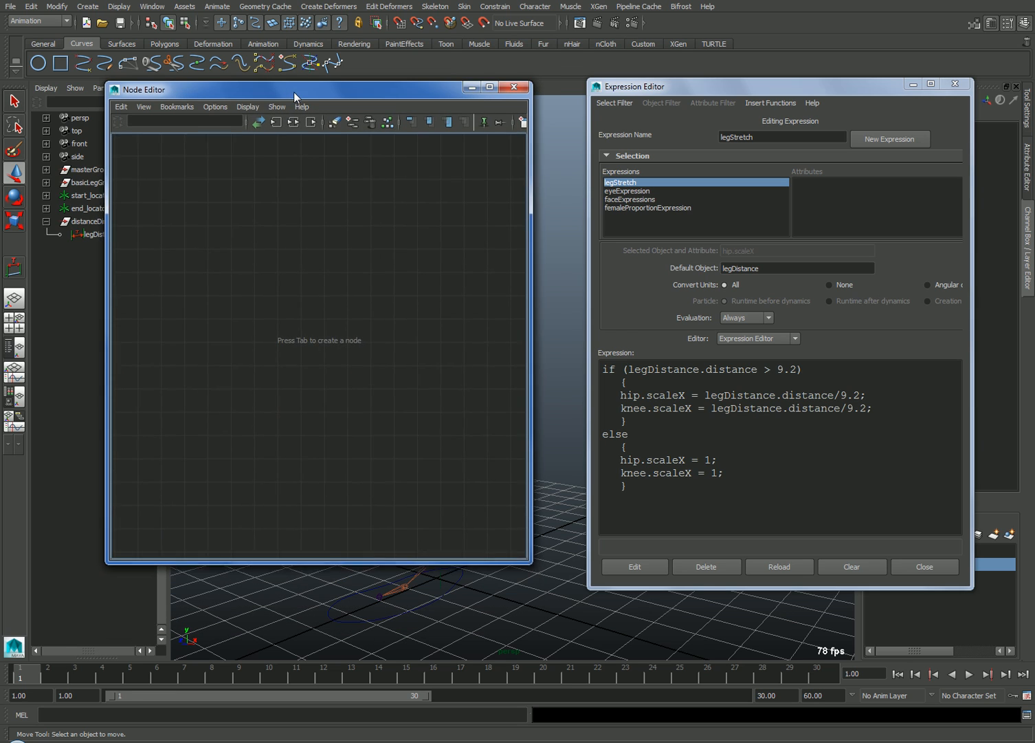
left_click_drag(512, 554, 484, 365)
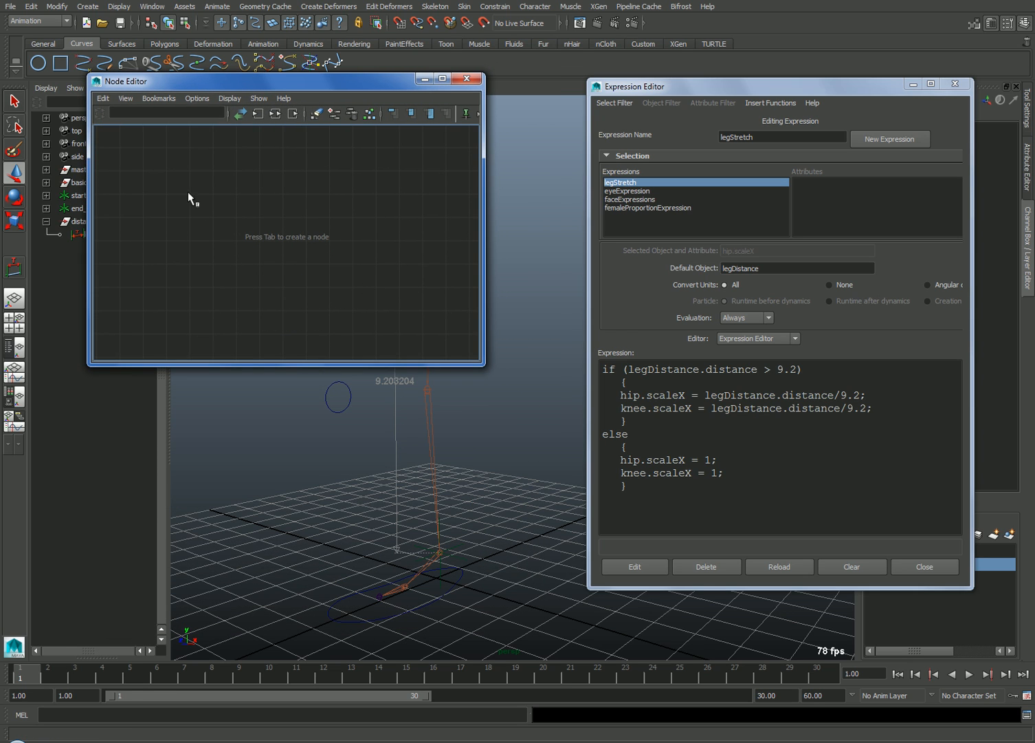
left_click_drag(238, 83, 223, 241)
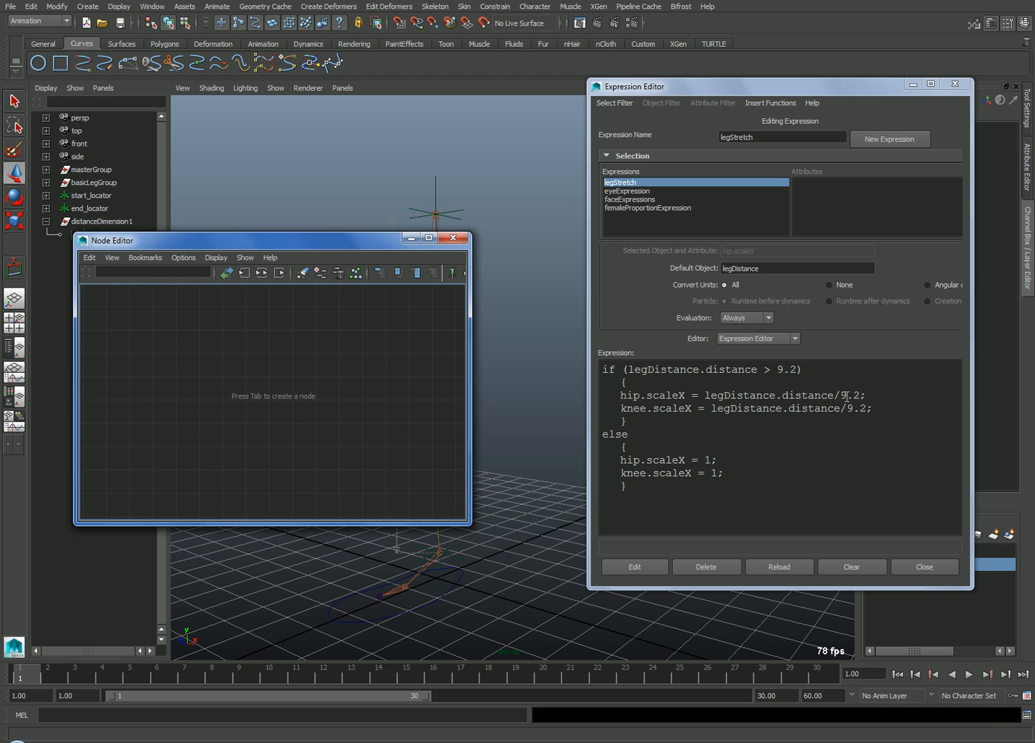
- Create a Multiply Divide node in the Node Editor graph and move the Create Node window aside
right_click(271, 363)
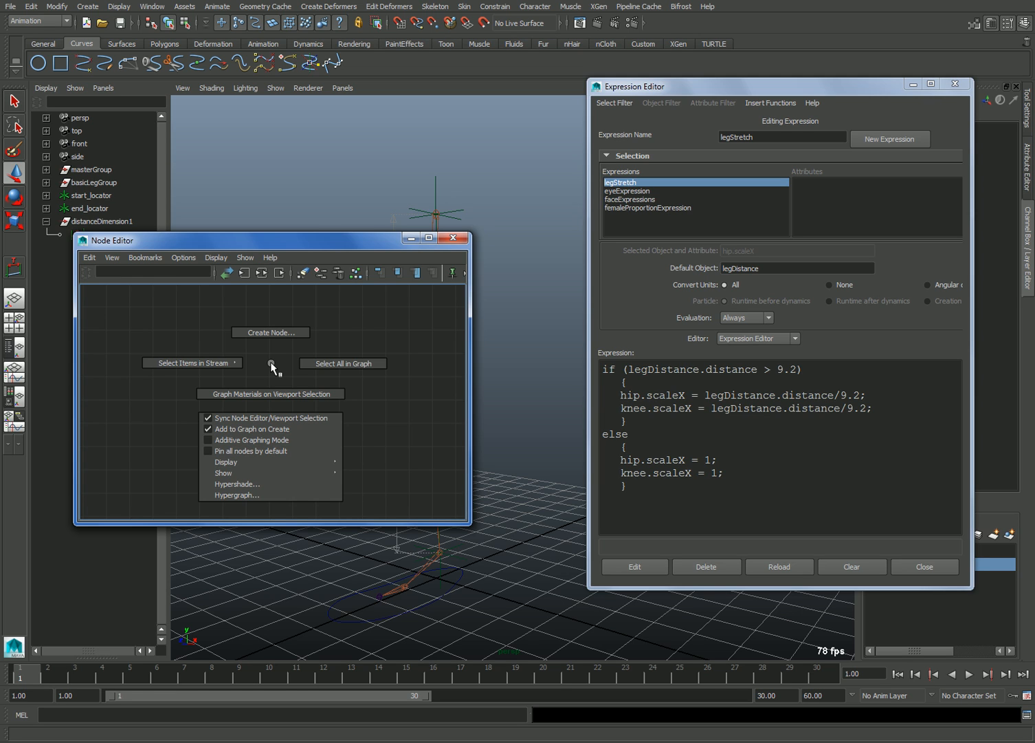
left_click(272, 333)
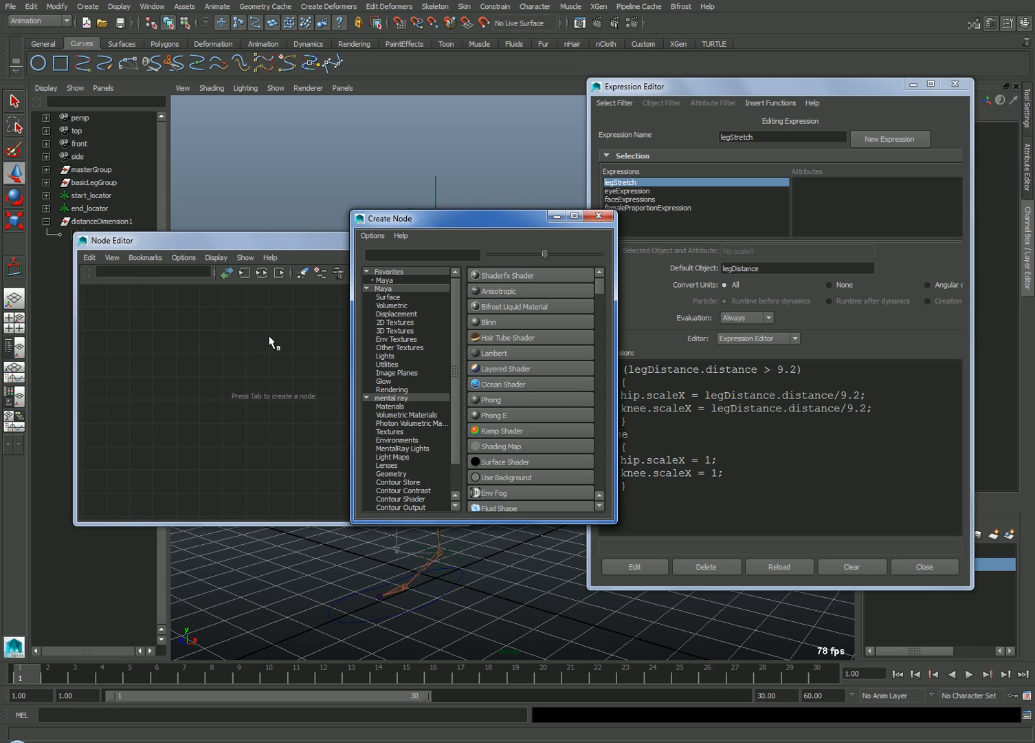
left_click_drag(427, 220, 370, 80)
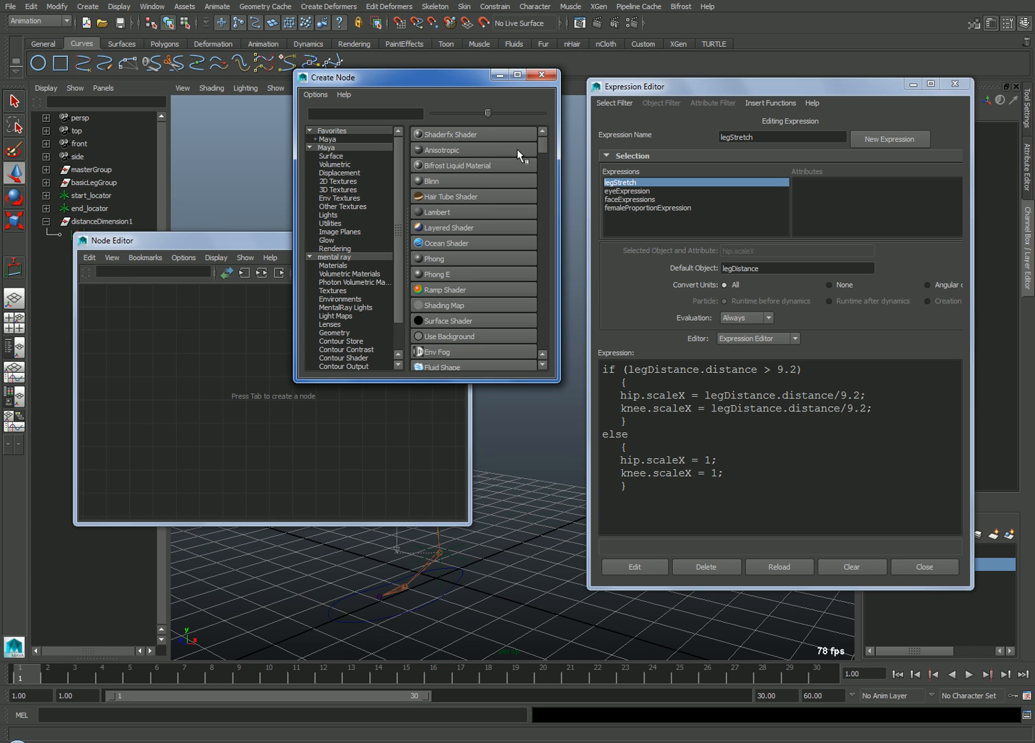
left_click_drag(545, 151, 530, 204)
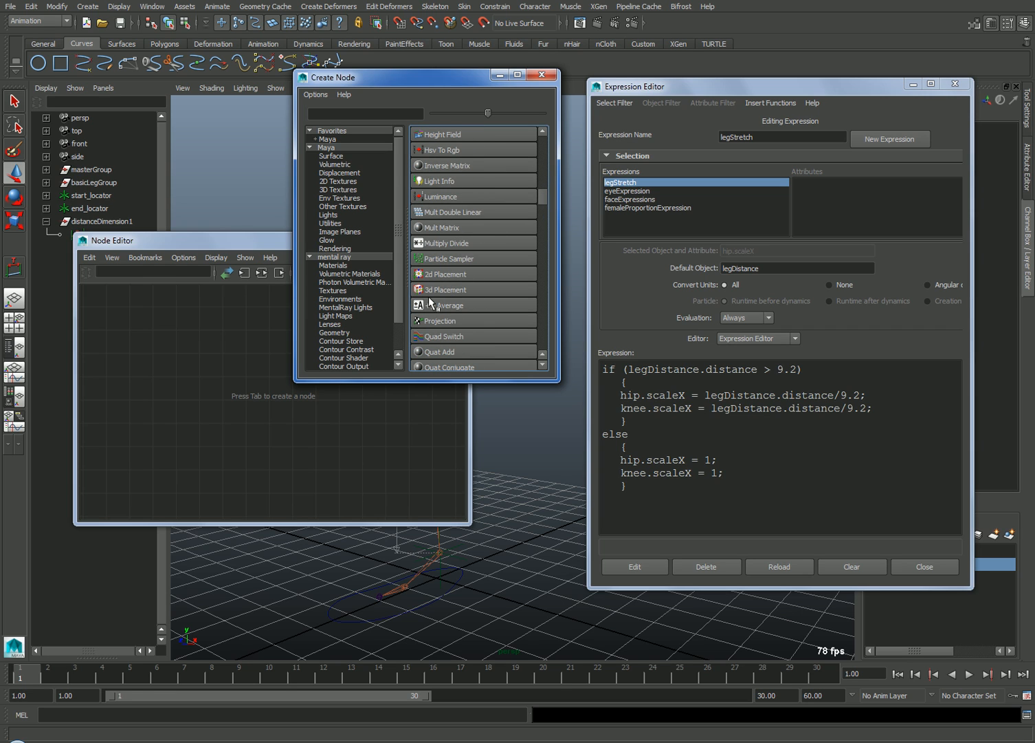
left_click(446, 243)
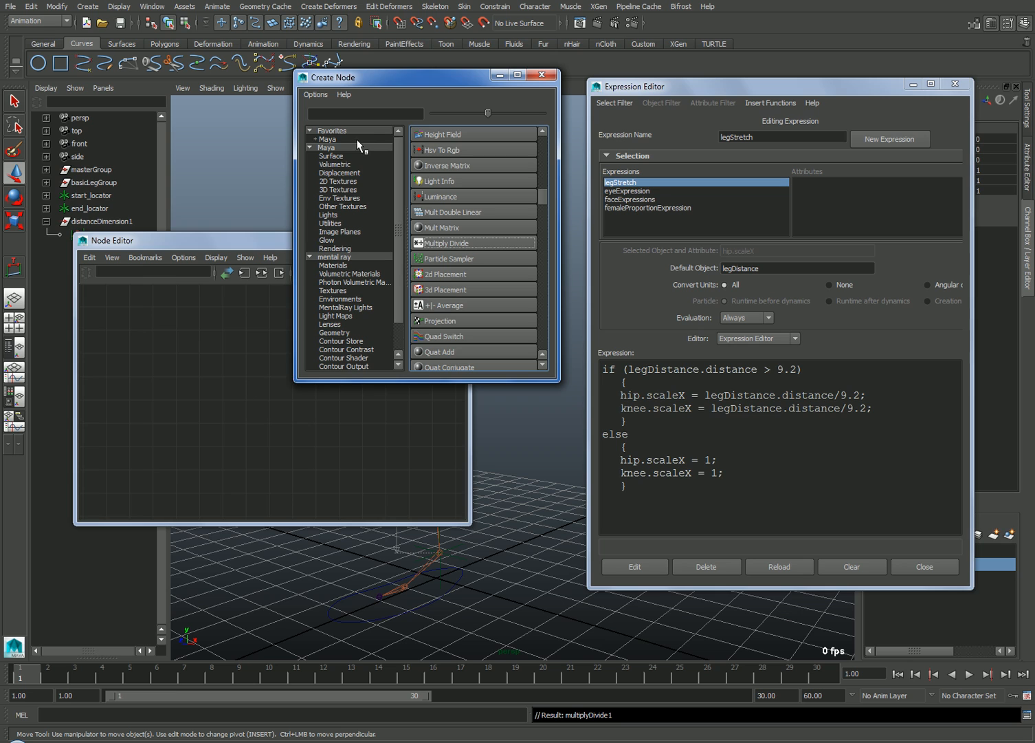
left_click_drag(415, 78, 561, 73)
left_click(596, 239)
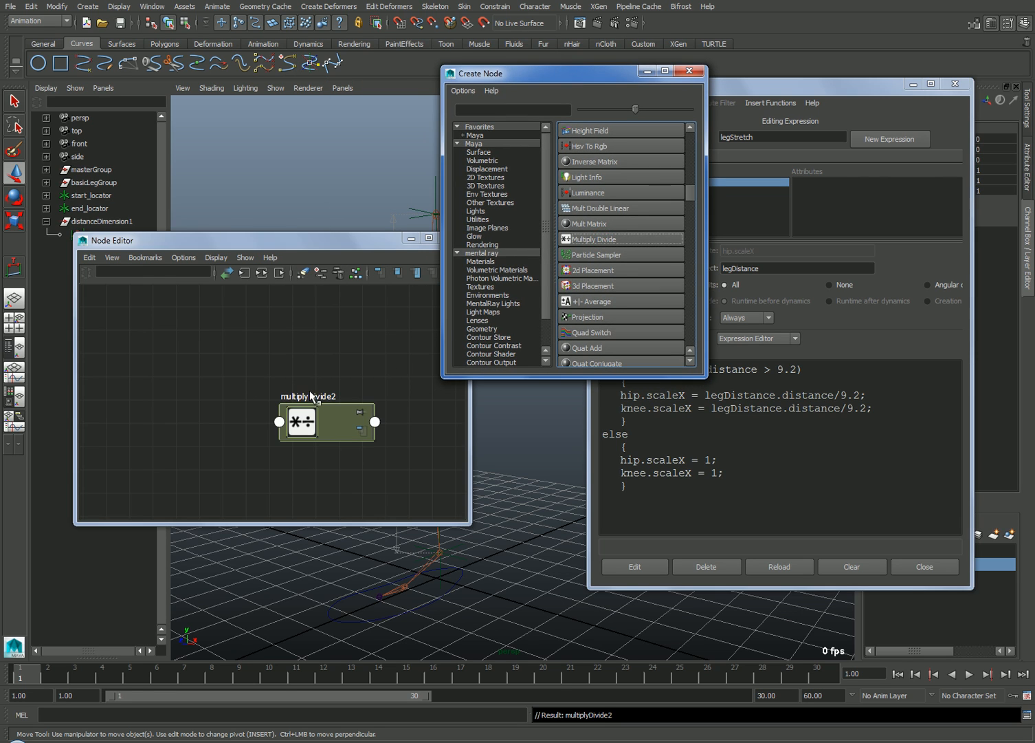
left_click(348, 382)
middle_click_drag(406, 368, 397, 390, "alt")
right_click_drag(398, 391, 320, 391, "alt")
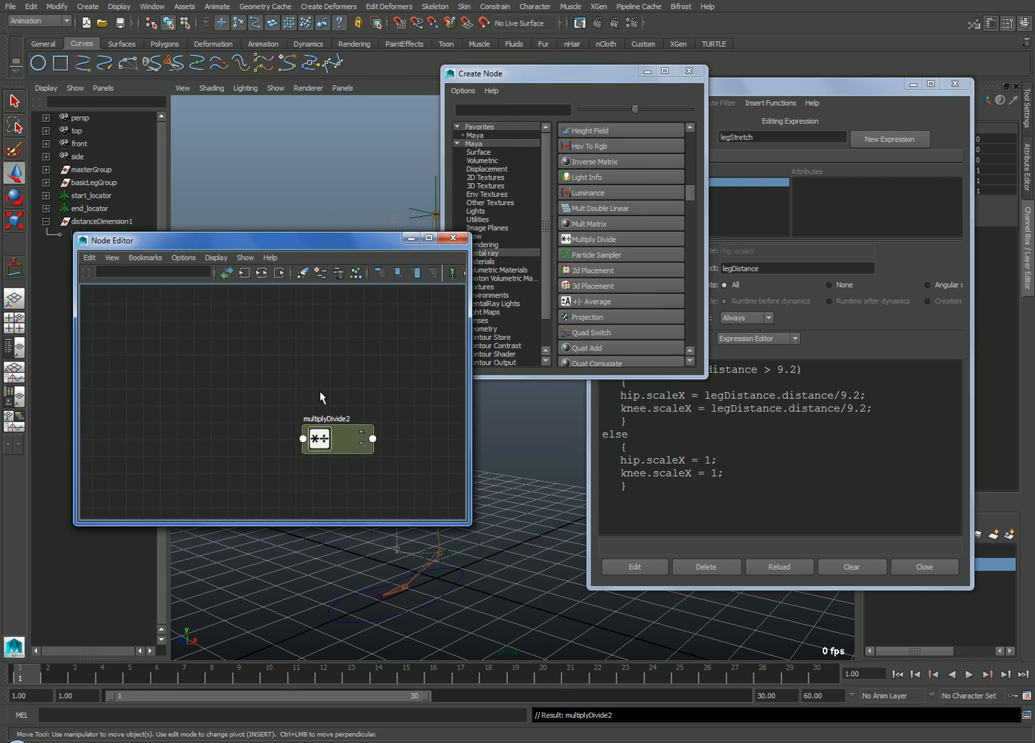
middle_click_drag(320, 391, 287, 312, "alt")
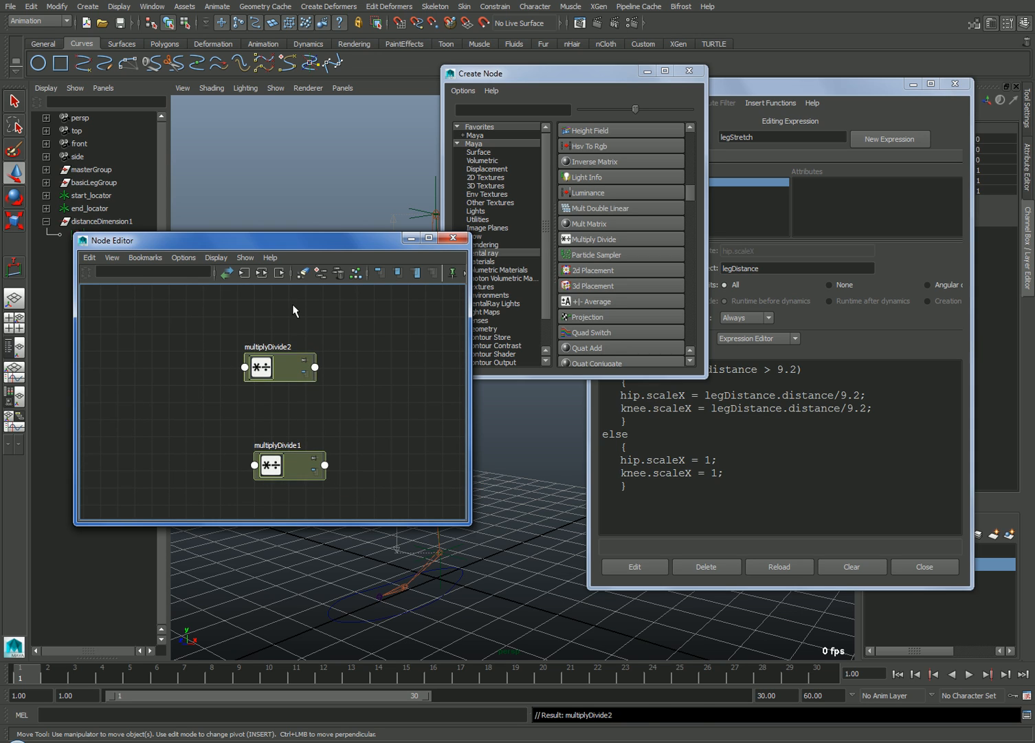
key("ctrl+z")
- Set the operation of the multiplyDivide1 node to Divide, keeping the legStretch expression in view for reference
middle_click_drag(388, 401, 374, 337, "alt")
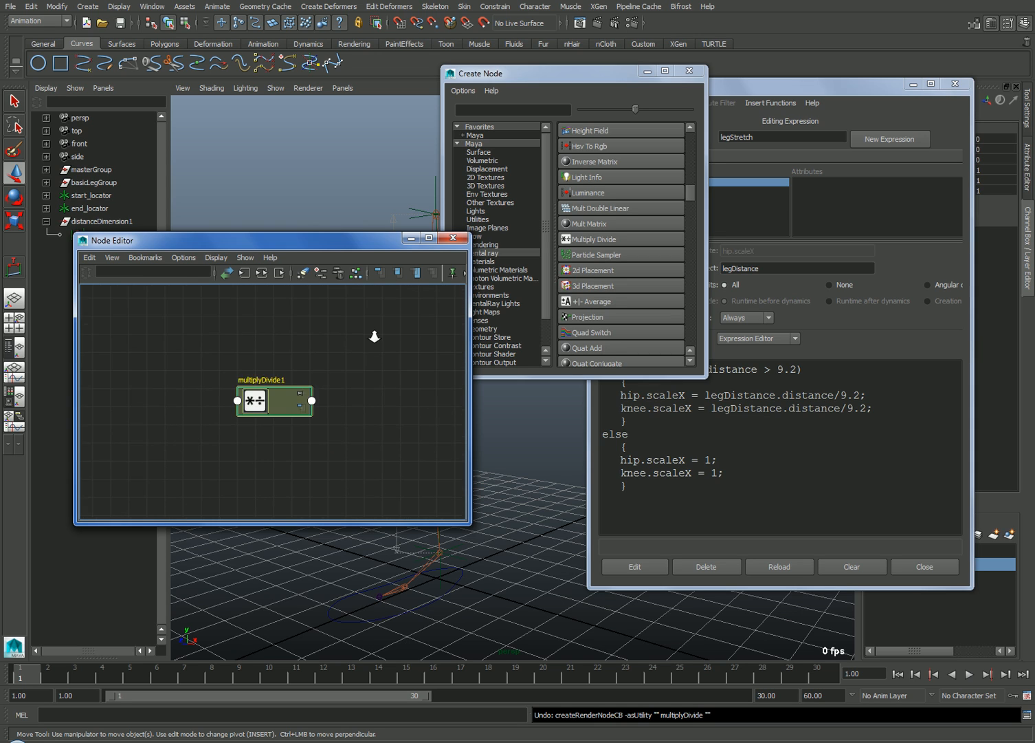
mouse_move(374, 337)
right_mouse_down("alt")
mouse_move(398, 363)
mouse_move(346, 338)
mouse_move(388, 352)
right_mouse_up("alt")
left_click(242, 406)
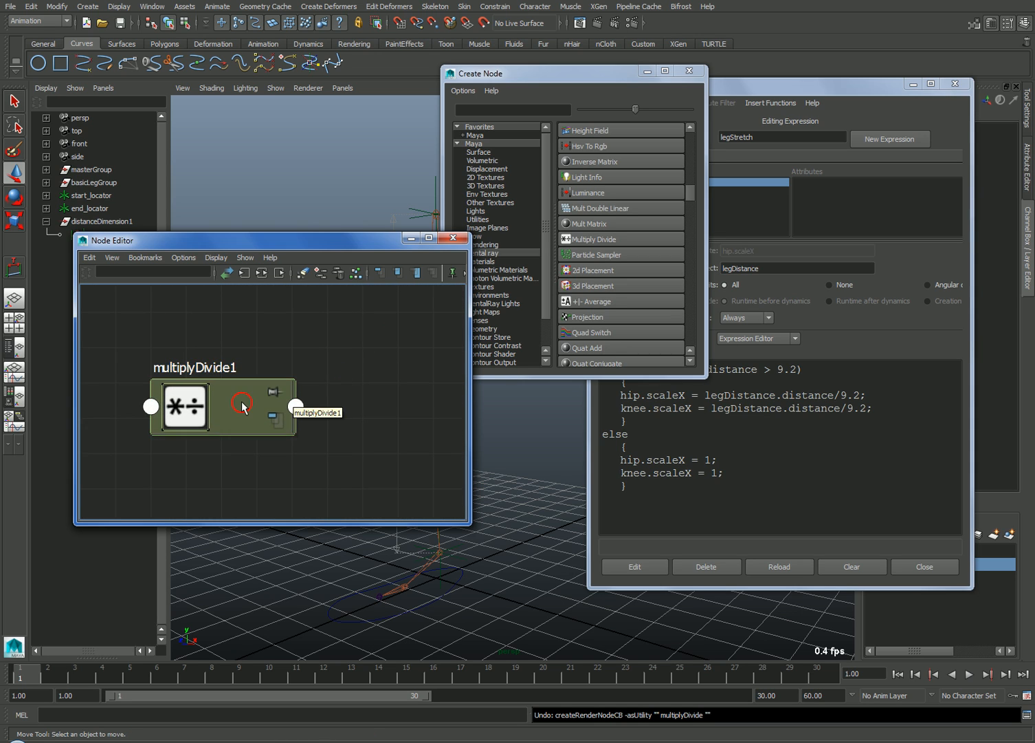
left_click_drag(844, 91, 628, 194)
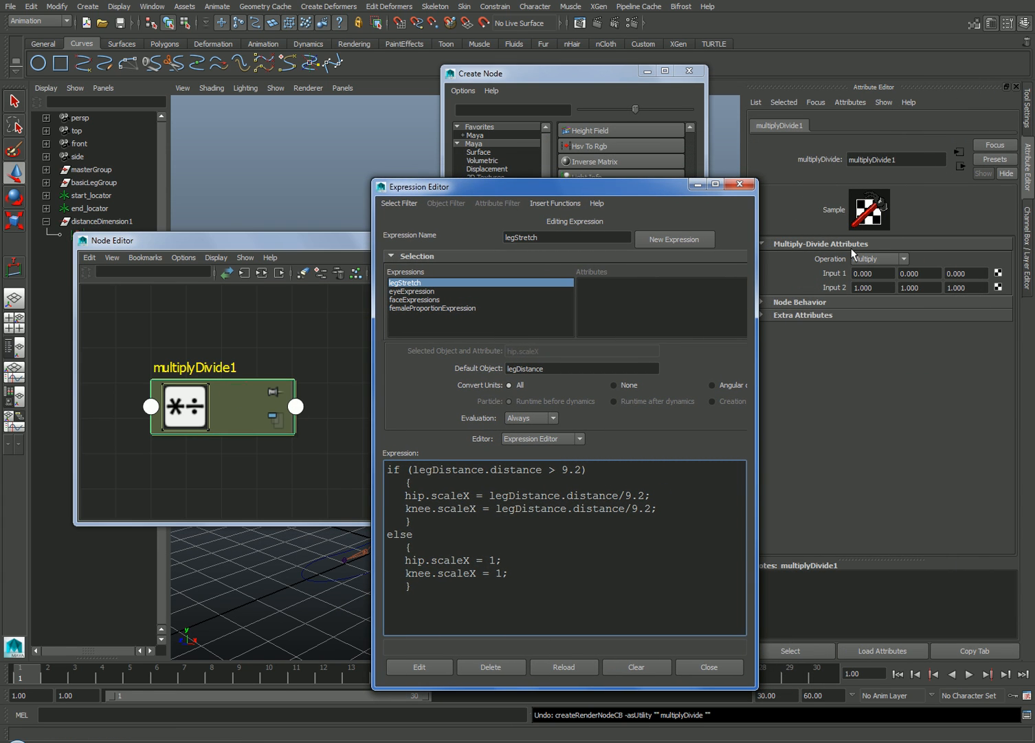
left_click(896, 259)
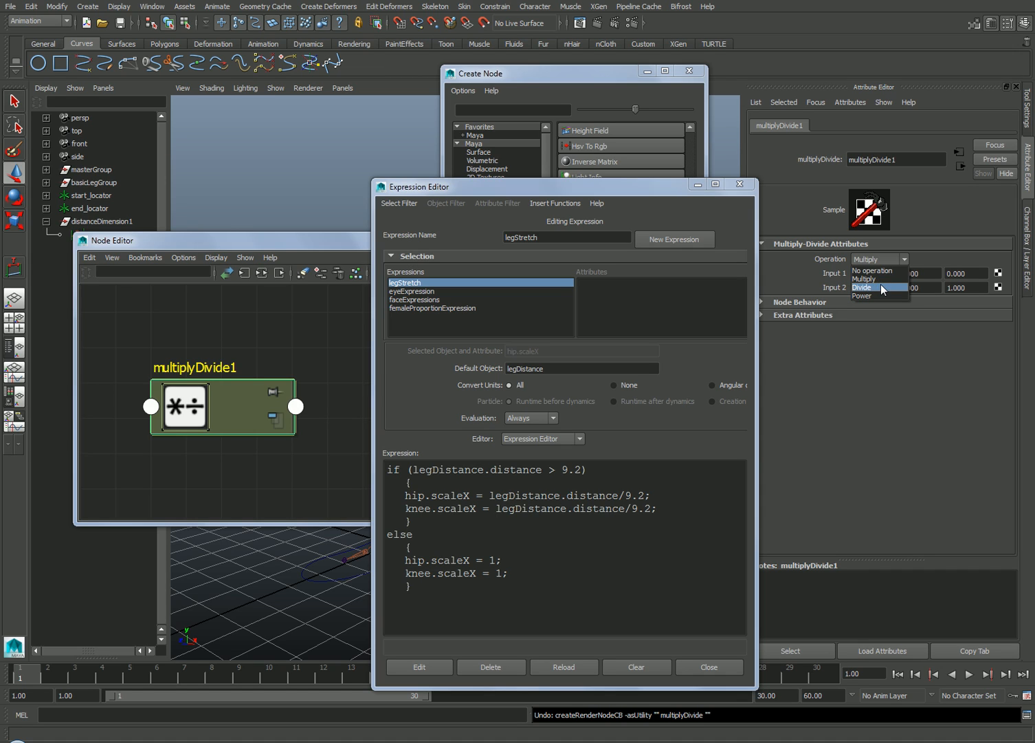
left_click(881, 286)
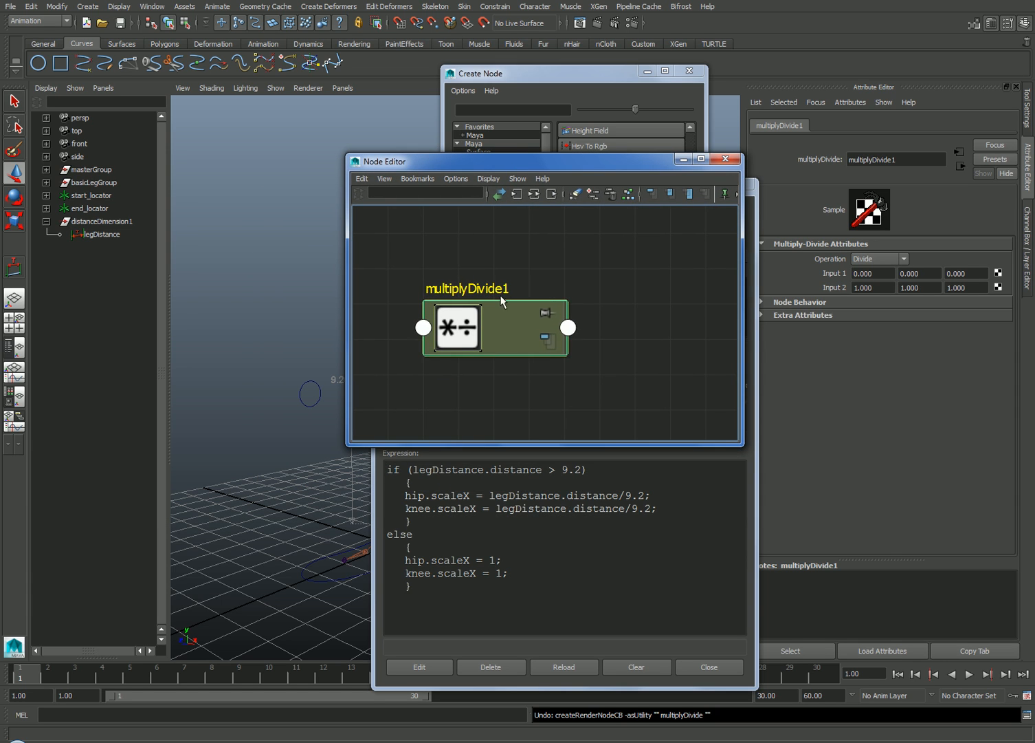
- Add the legDistance shape to the node graph and arrange it side by side with multiplyDivide1
left_click_drag(501, 301, 625, 246)
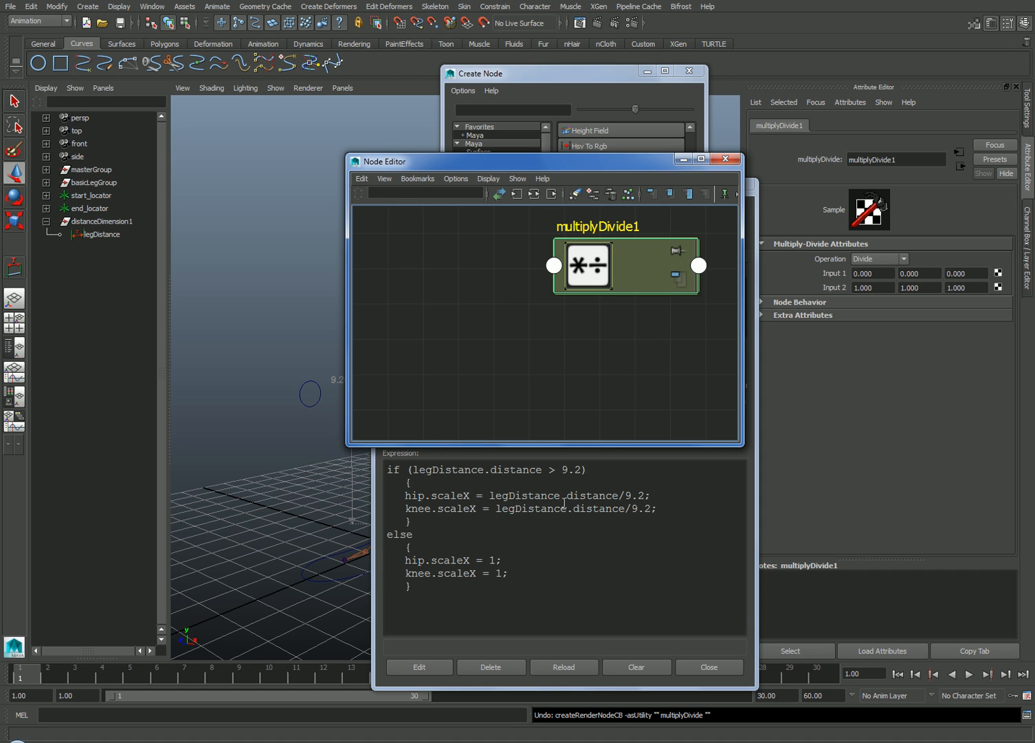
left_click(98, 234)
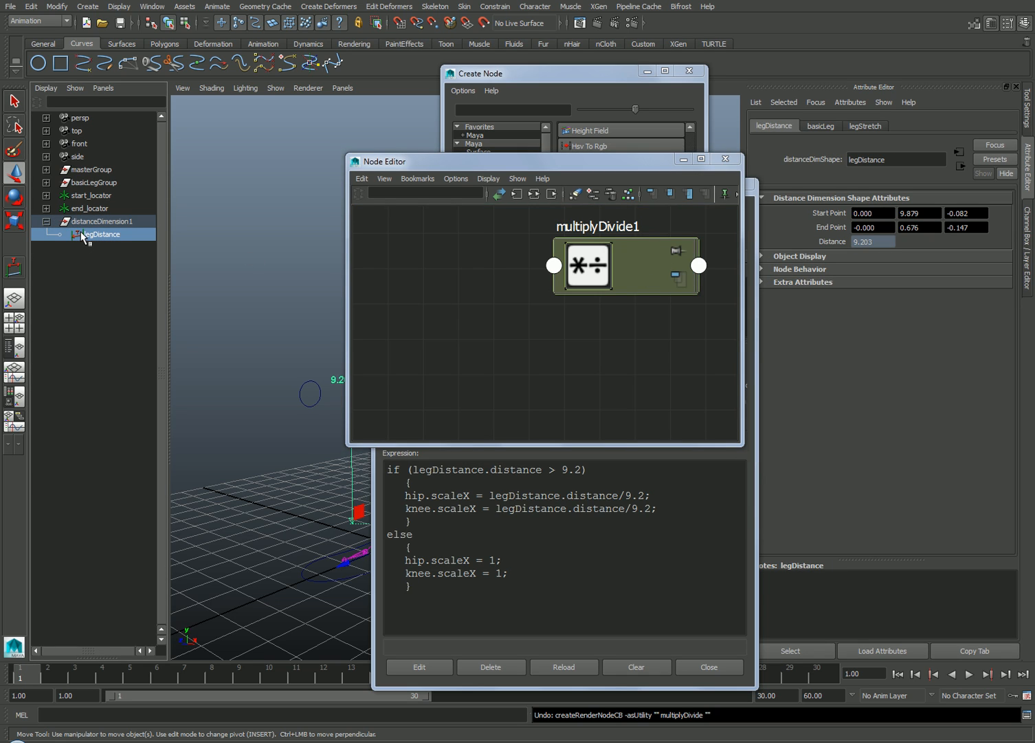
middle_click_drag(83, 236, 454, 273)
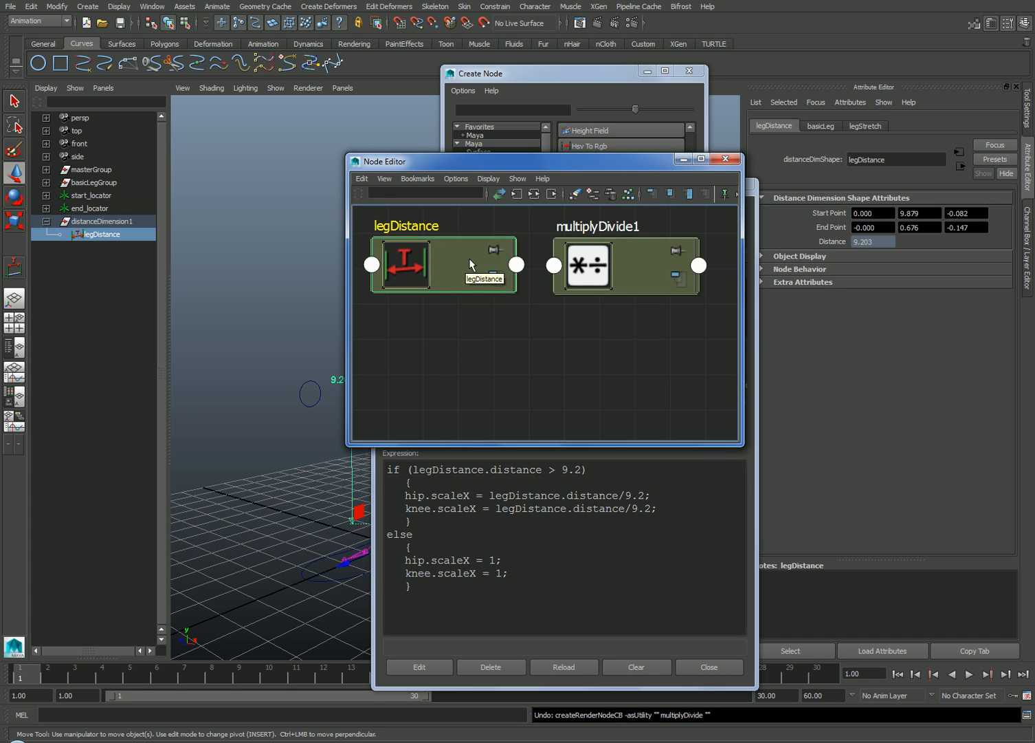
left_click_drag(590, 265, 622, 266)
left_click(591, 341)
- Connect the Distance output of legDistance to Input 1X of the multiplyDivide1 node
left_click(455, 267)
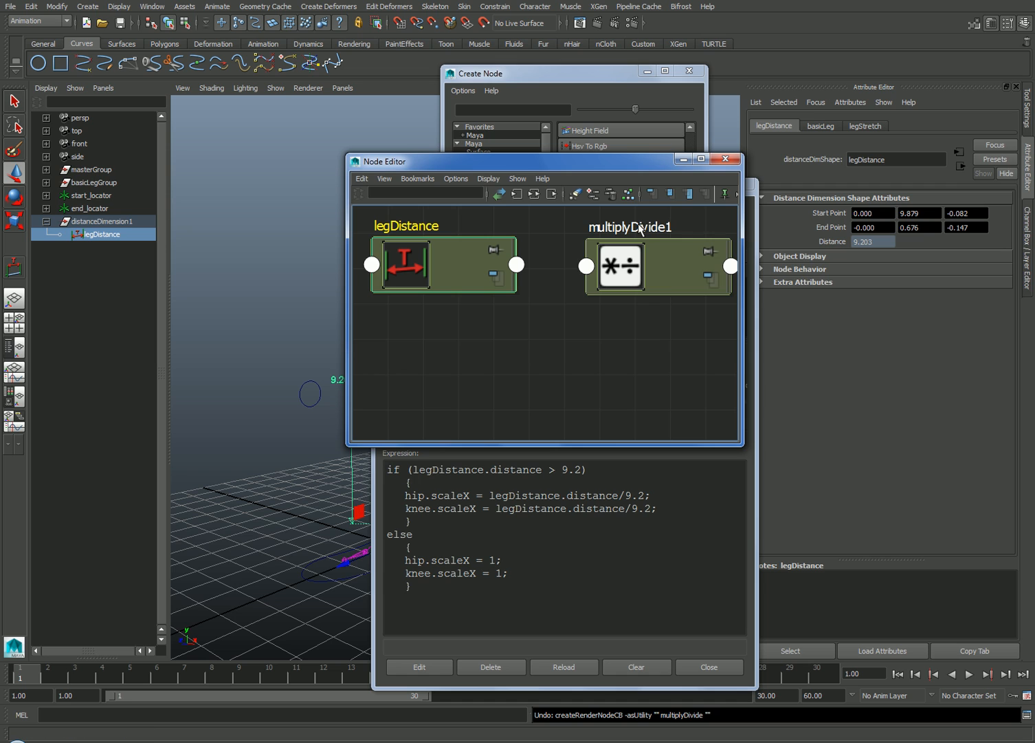
left_click(1028, 275)
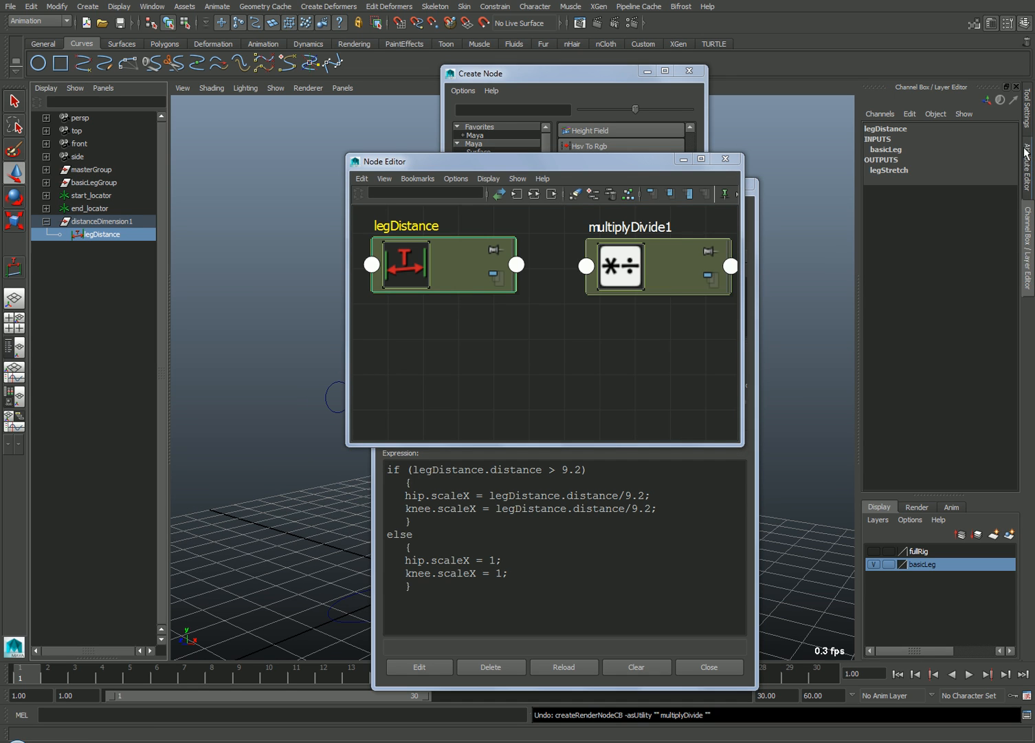
left_click(1028, 164)
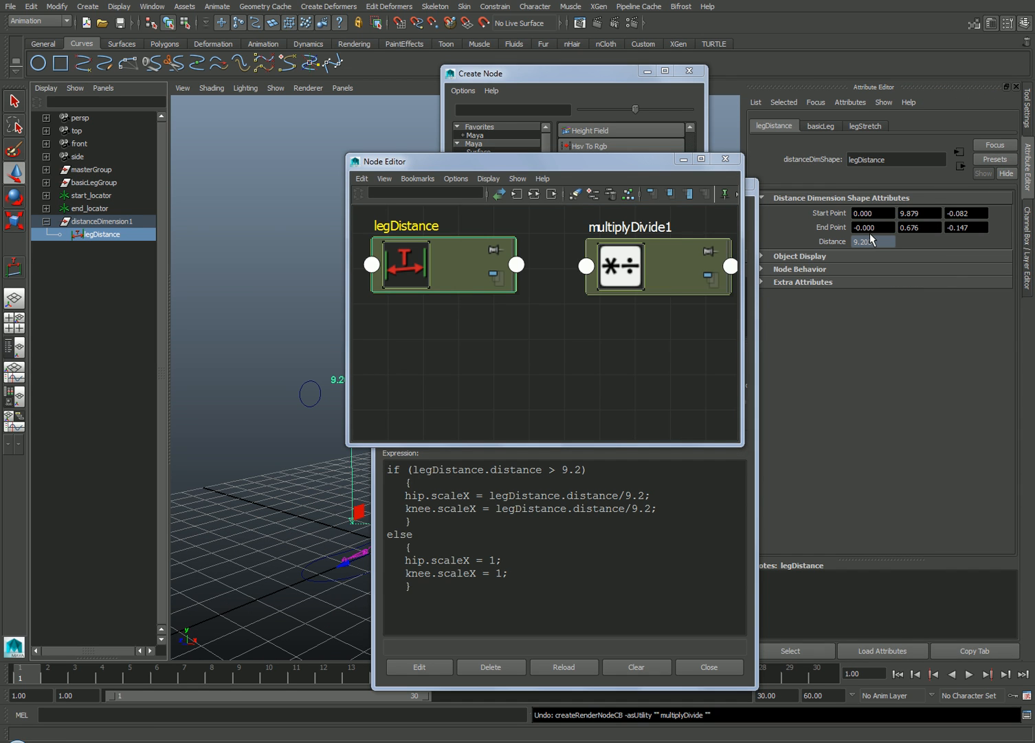
left_click(554, 275)
left_click(520, 265)
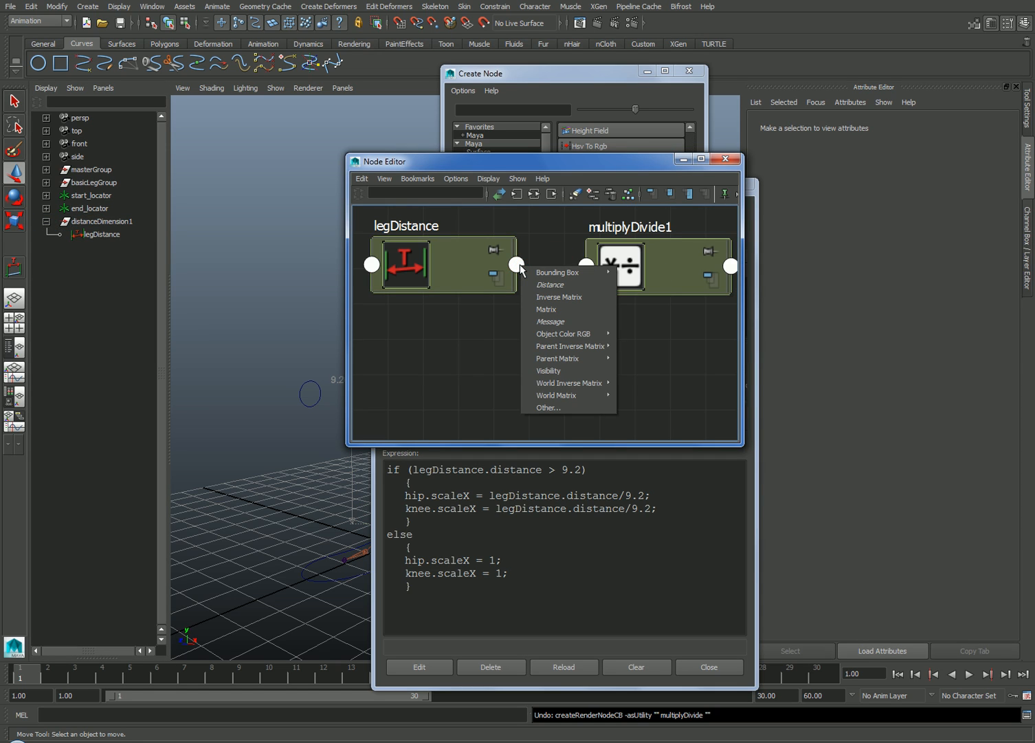
left_click(549, 288)
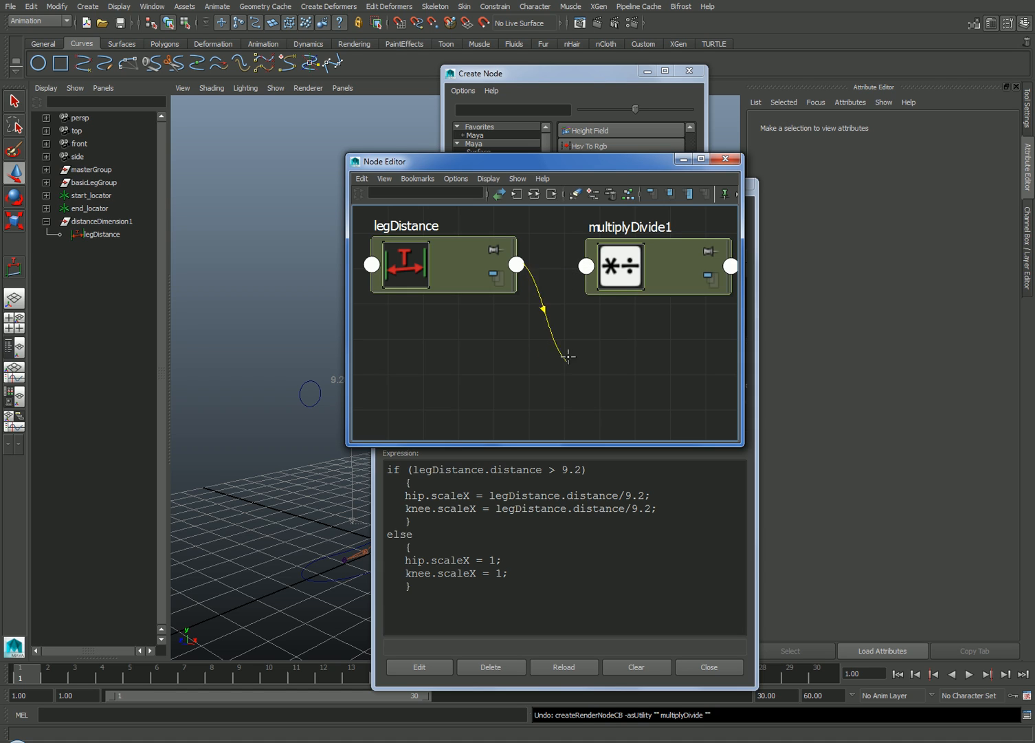
left_click(586, 266)
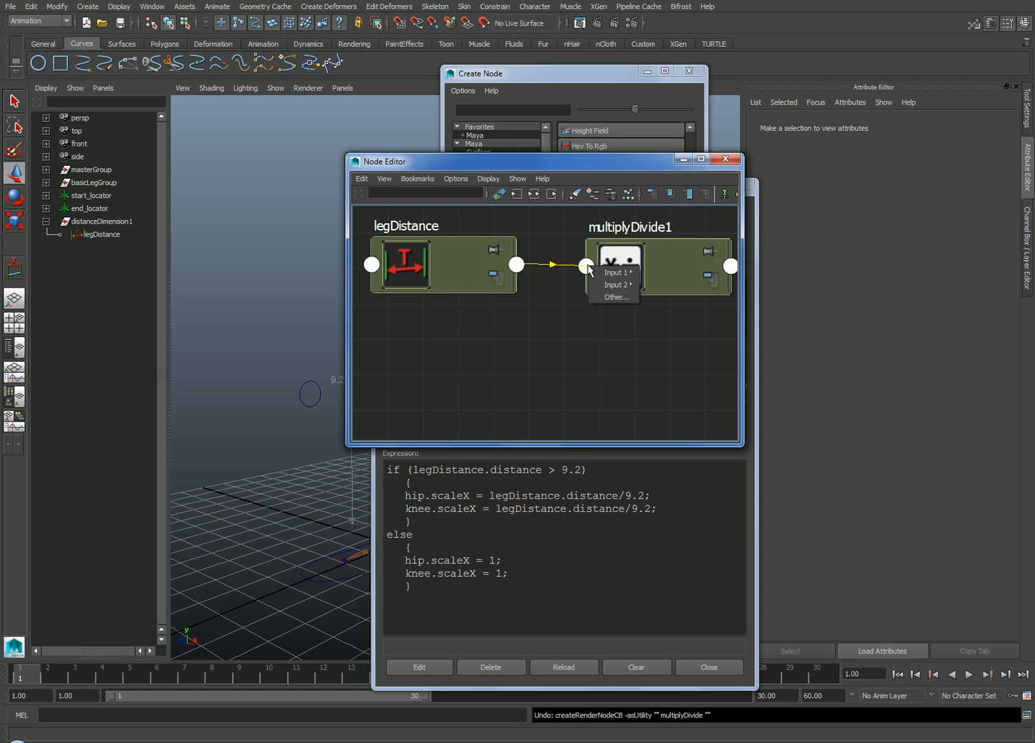
mouse_move(603, 284)
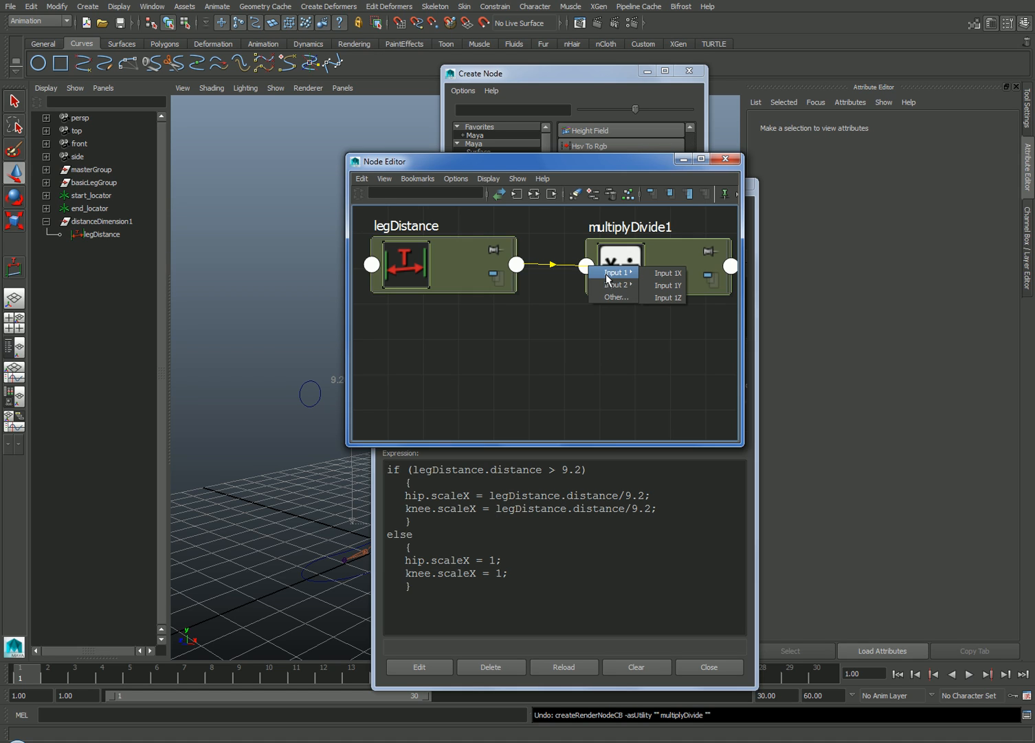
left_click(658, 273)
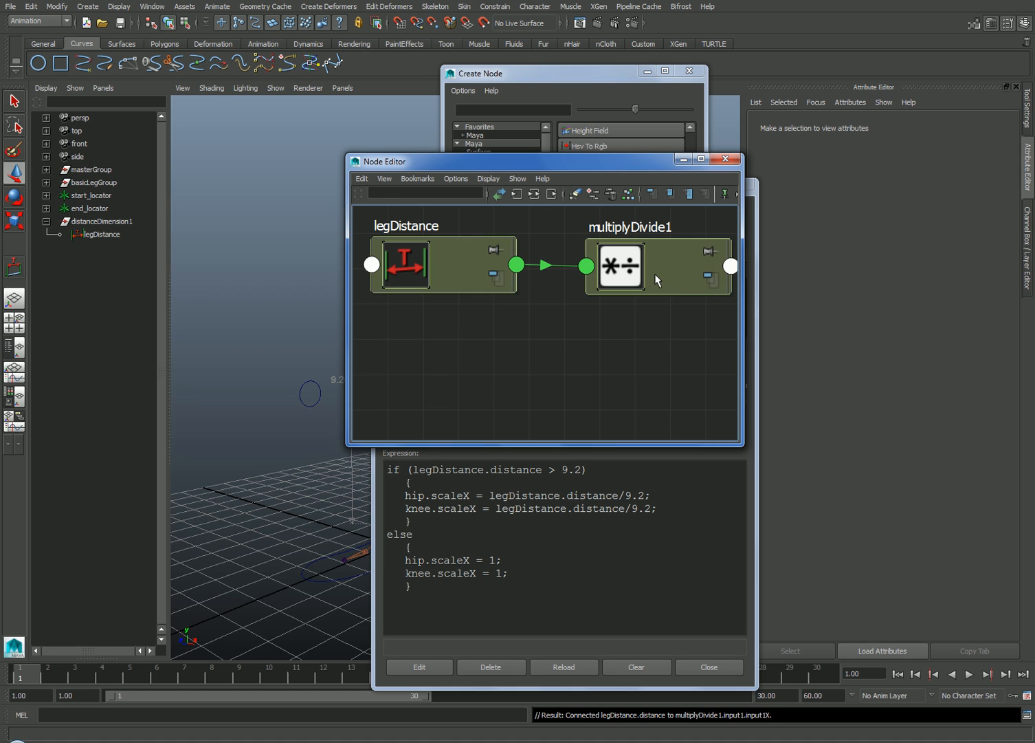
- Set the X value of Input 2 on the multiplyDivide1 node to 9.203
left_click(666, 260)
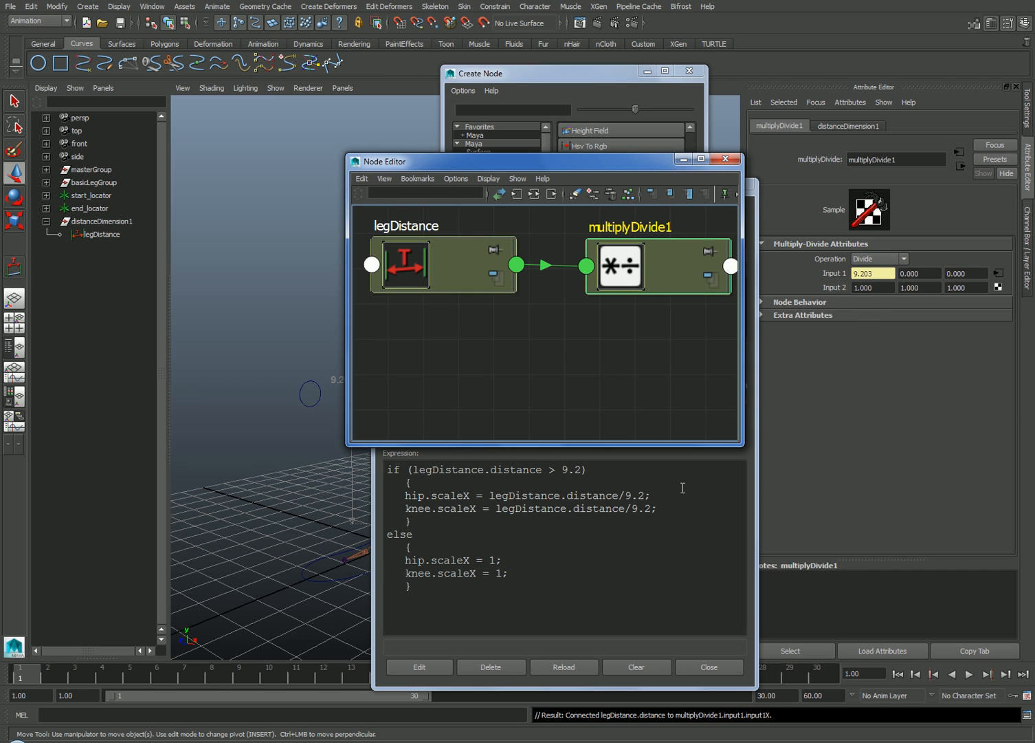
left_click(886, 289)
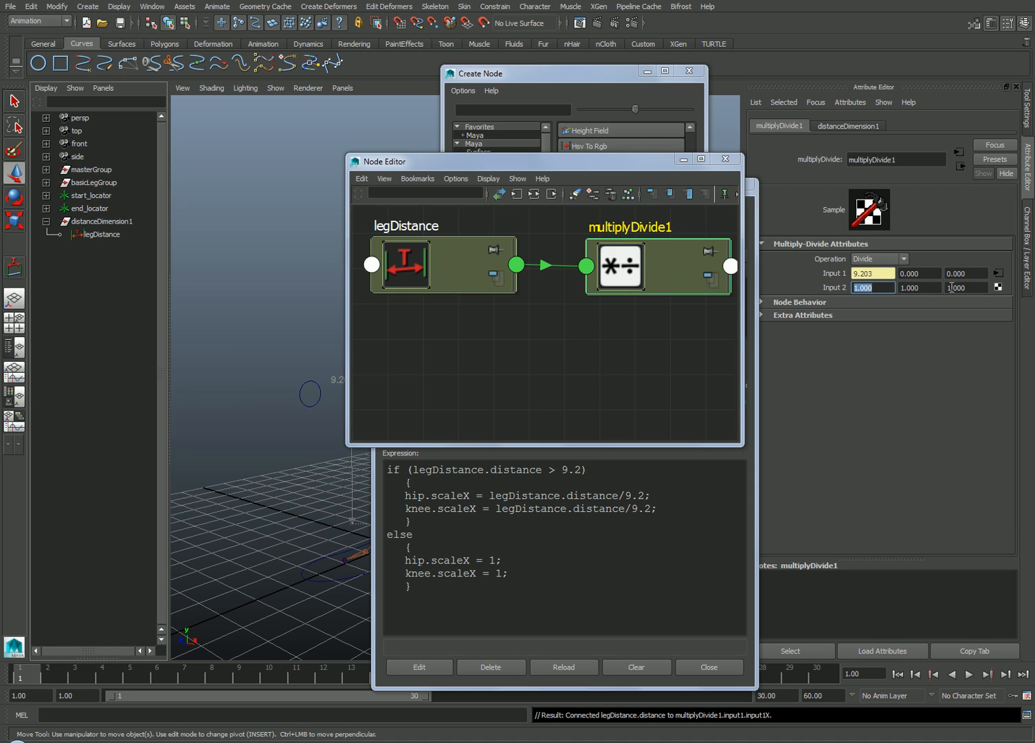
type("9.203")
key("Return")
- Zoom out the node graph and move the Node Editor window off the legStretch expression to refer to its if condition
left_click_drag(605, 169, 416, 196)
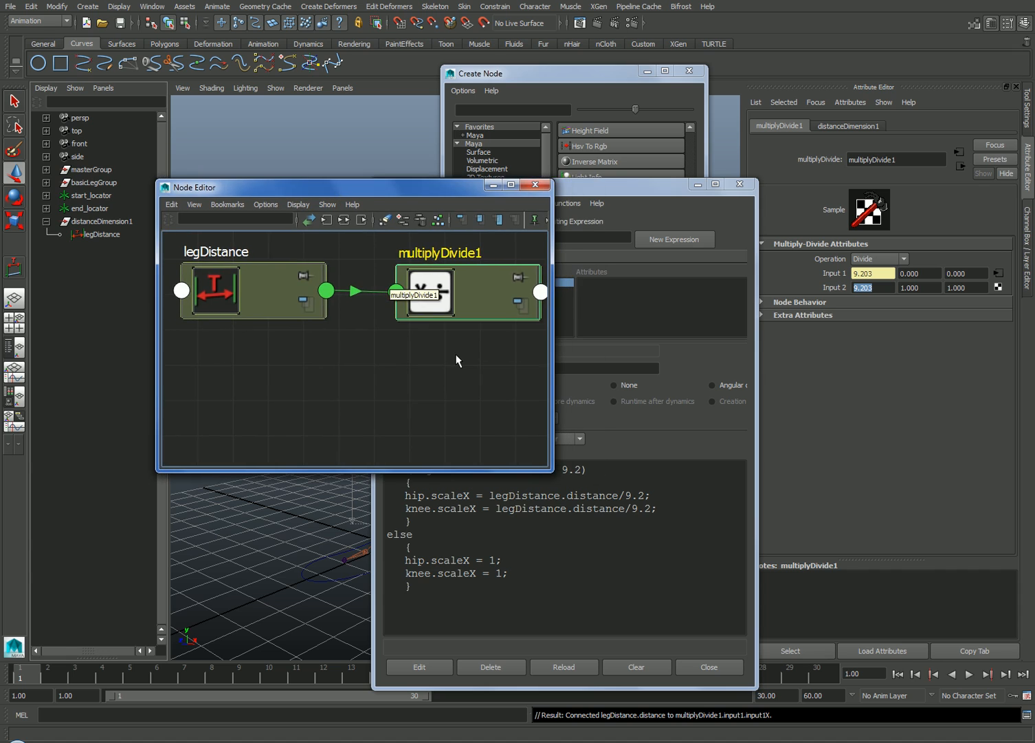
scroll(458, 360, "down", 2)
left_click(455, 349)
left_click(479, 302)
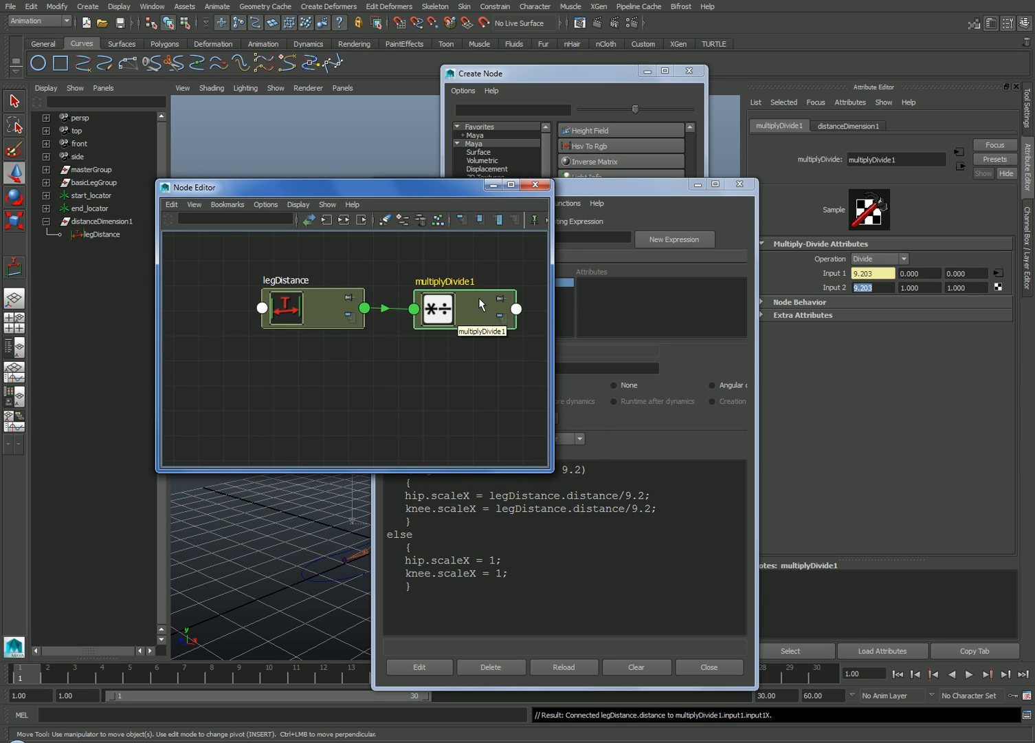
left_click_drag(425, 187, 341, 90)
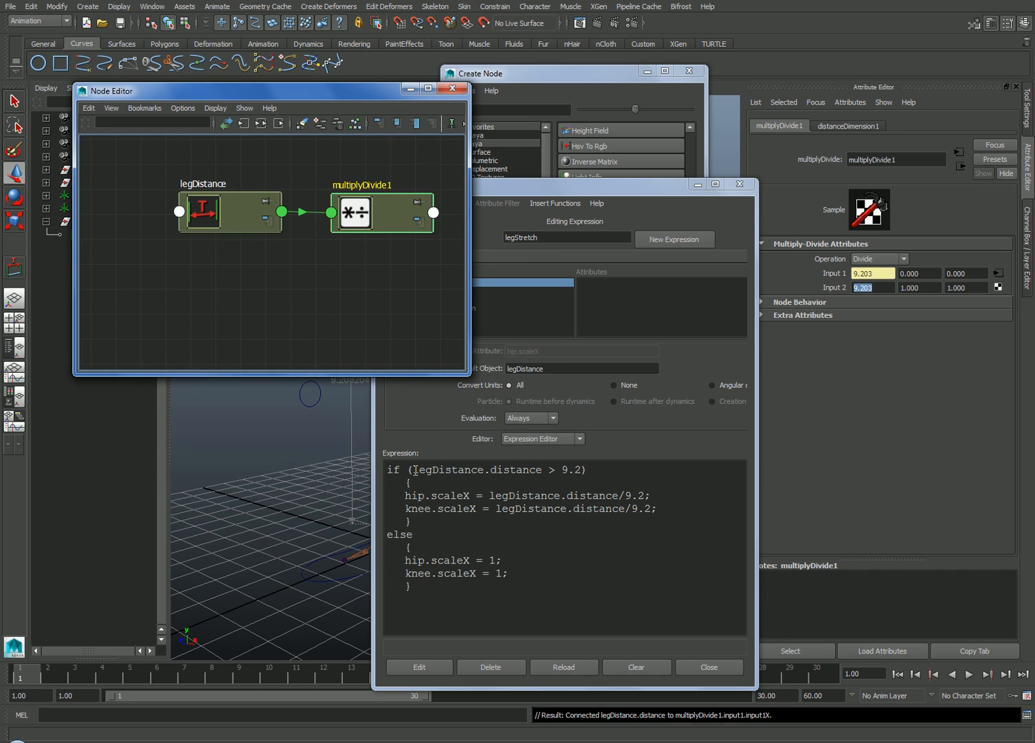
left_click(584, 473)
left_click(394, 318)
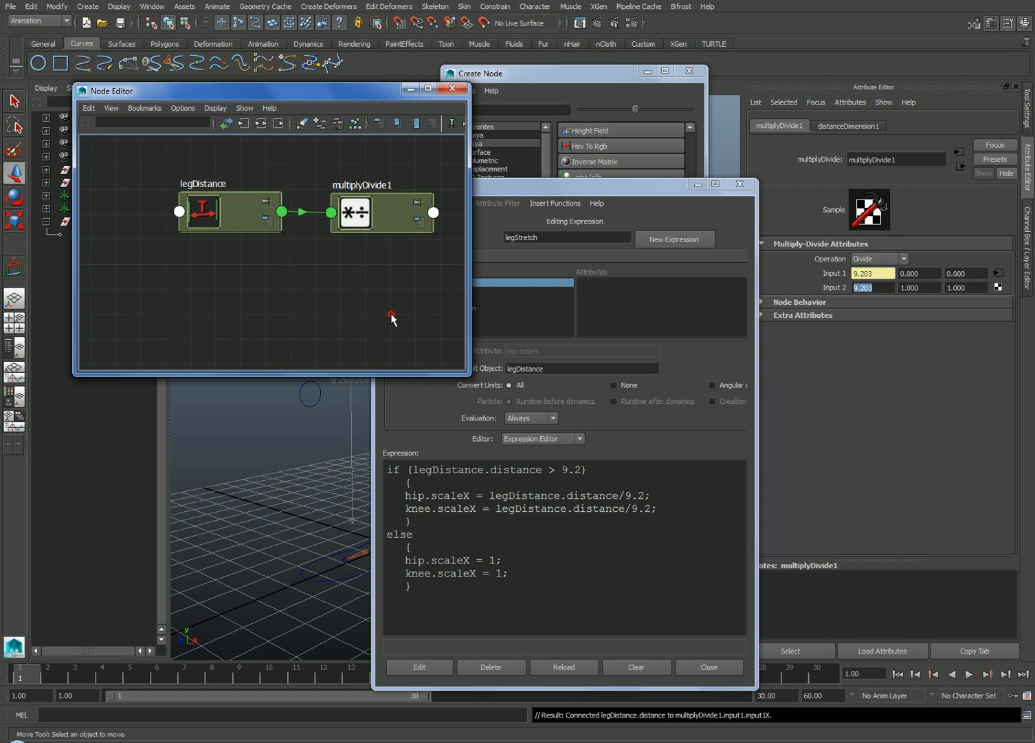
- Rename the multiplyDivide1 node to stretchDivide
left_click(375, 220)
double_click(905, 160)
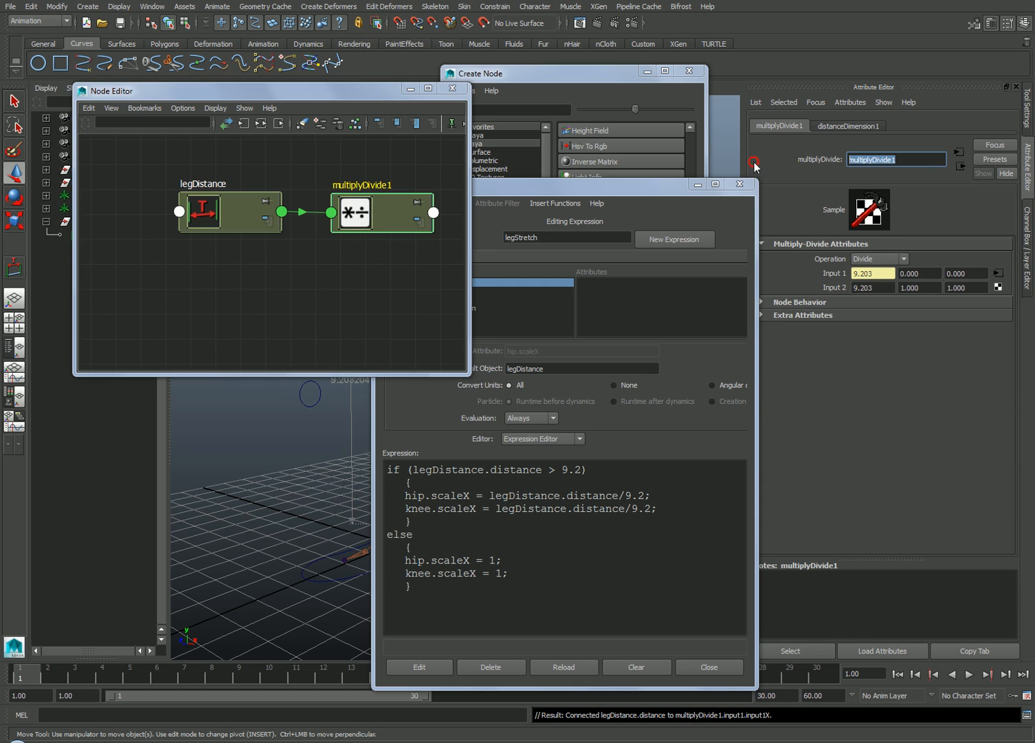
type("stretchDivide")
key("Return")
- Rearrange the Expression Editor, Create Node and Node Editor windows and reposition the leg in the perspective view
left_click_drag(640, 190, 906, 209)
left_click_drag(523, 73, 674, 104)
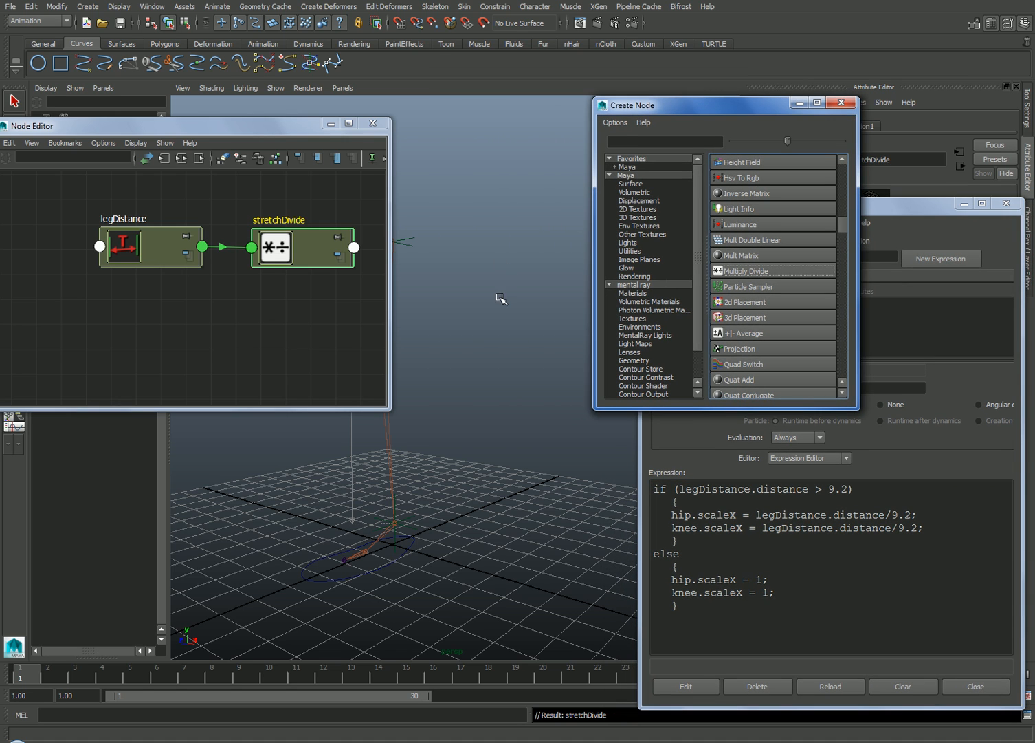
middle_click_drag(501, 300, 594, 309, "alt")
left_click_drag(471, 432, 463, 433, "alt")
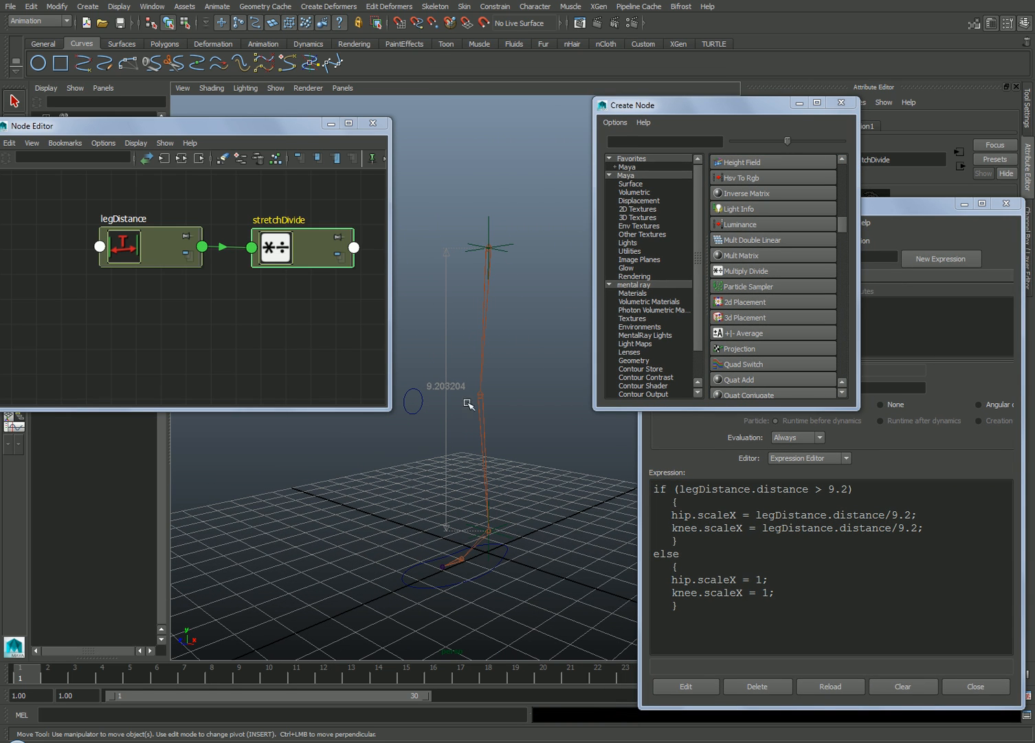
left_click_drag(278, 134, 512, 175)
middle_click_drag(517, 329, 439, 324, "alt")
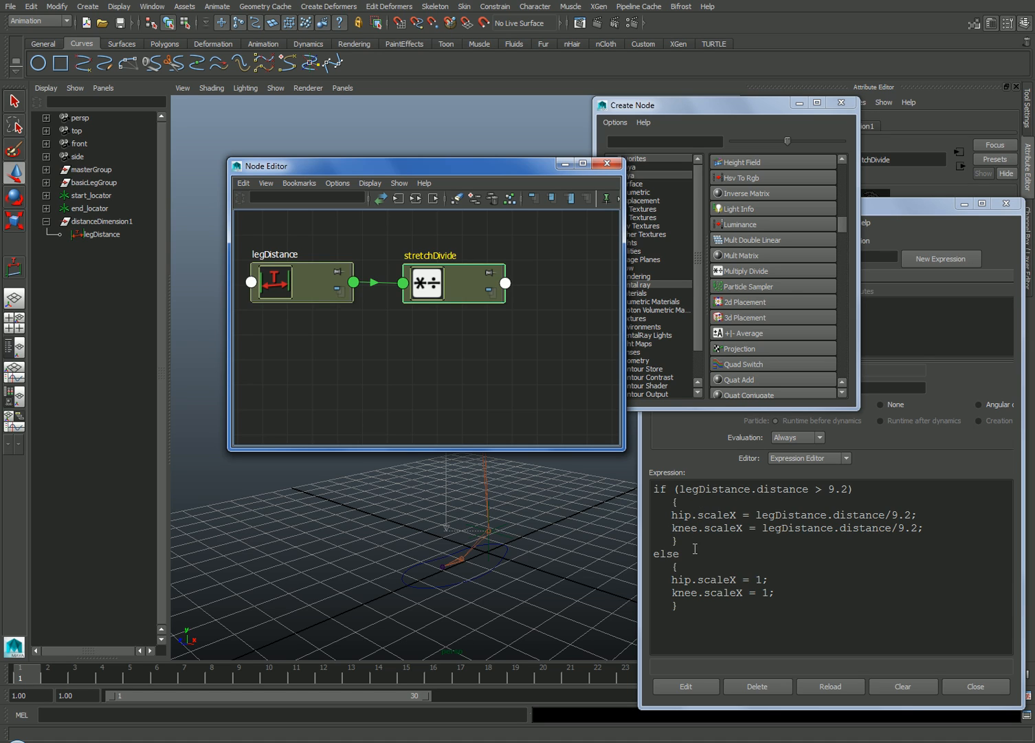
left_click(846, 205)
scroll(845, 215, "up", 6)
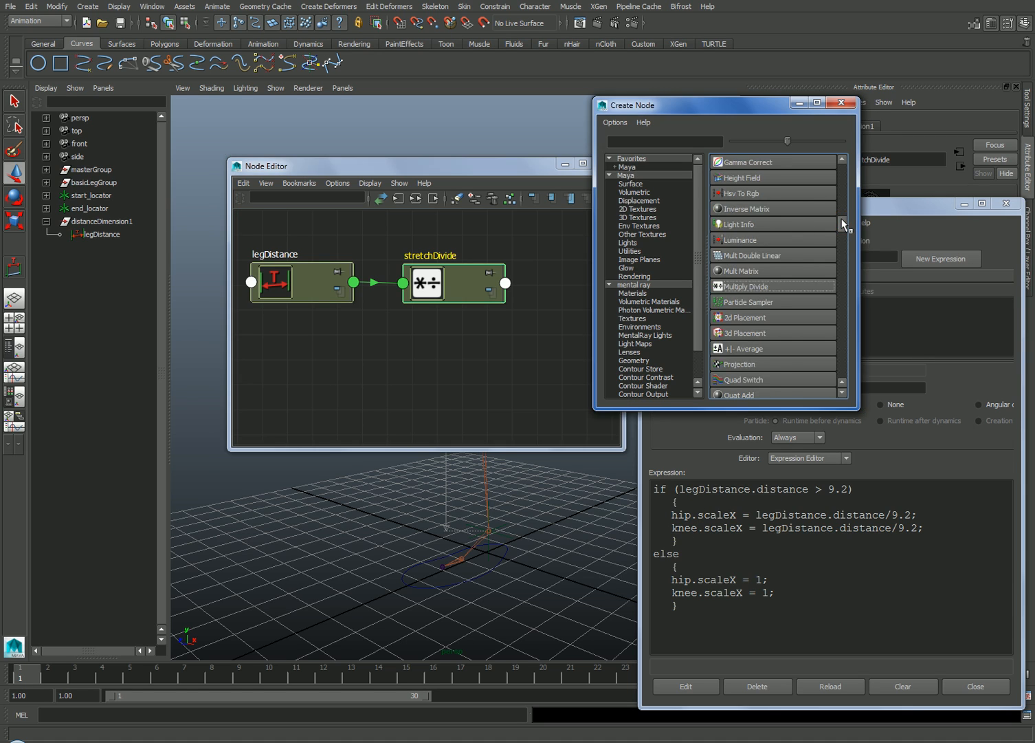
left_click(841, 103)
- Create a Condition node in the node graph and place it beside the output side of stretchDivide
right_click(455, 339)
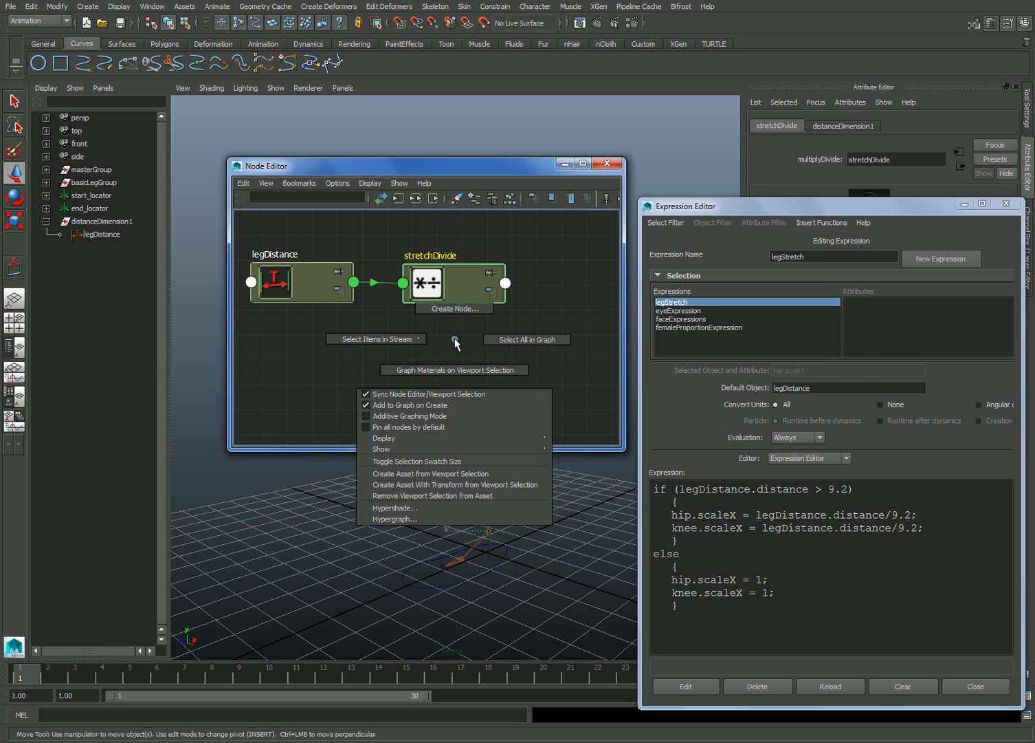
left_click(455, 308)
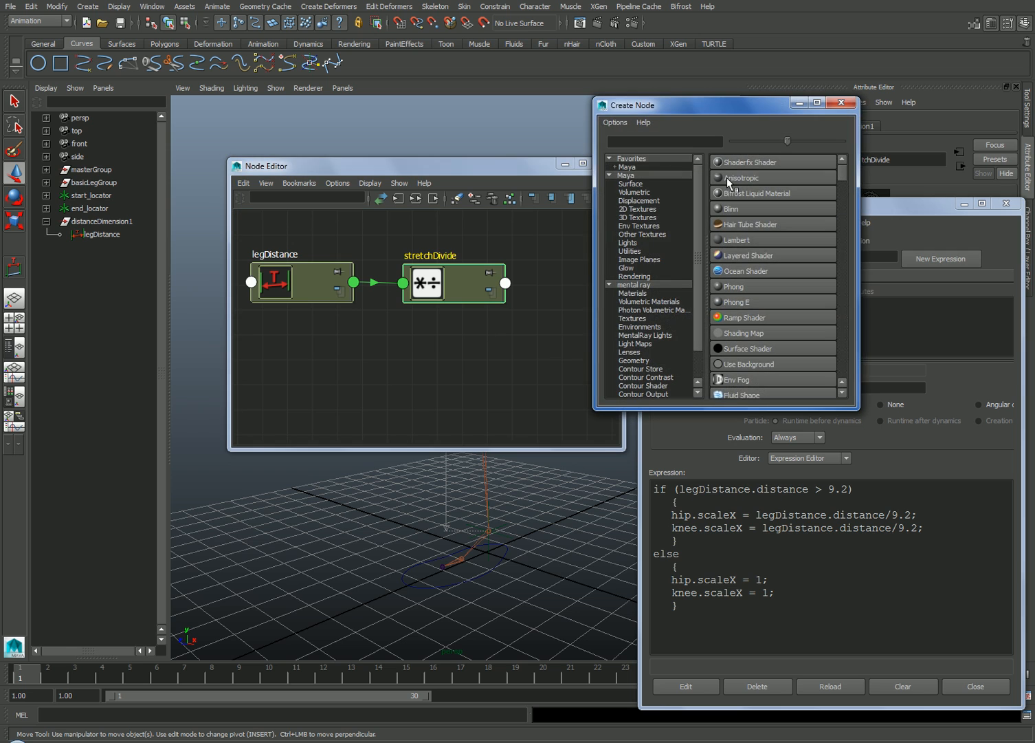
left_click_drag(845, 167, 845, 217)
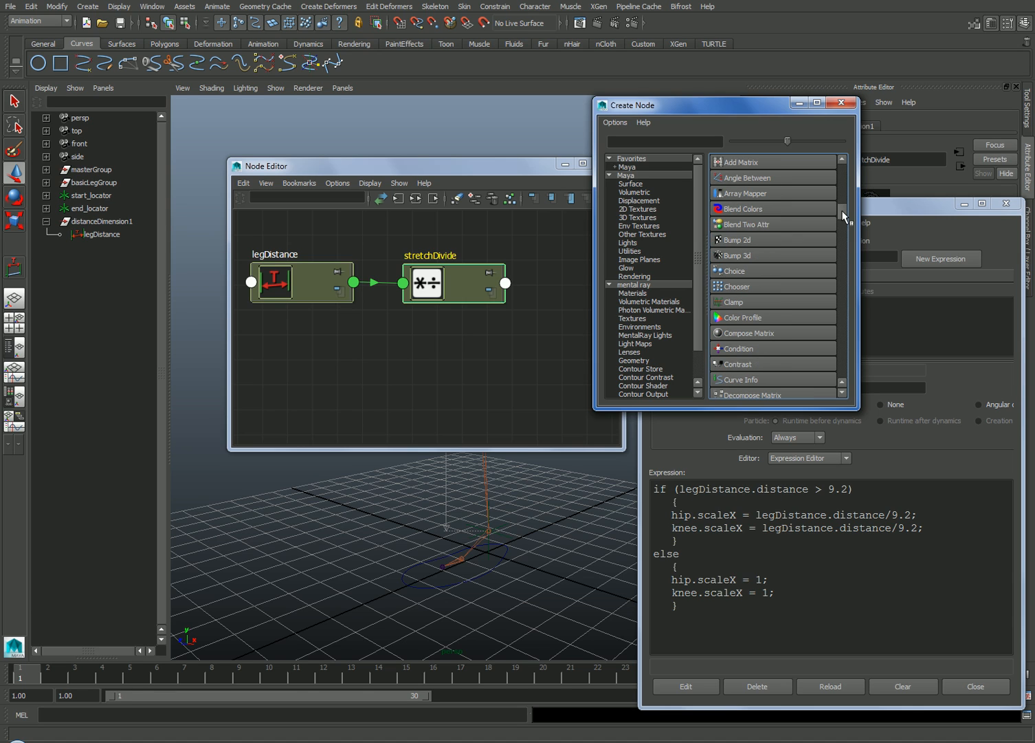
left_click(733, 351)
left_click(397, 352)
left_click_drag(397, 352, 583, 302)
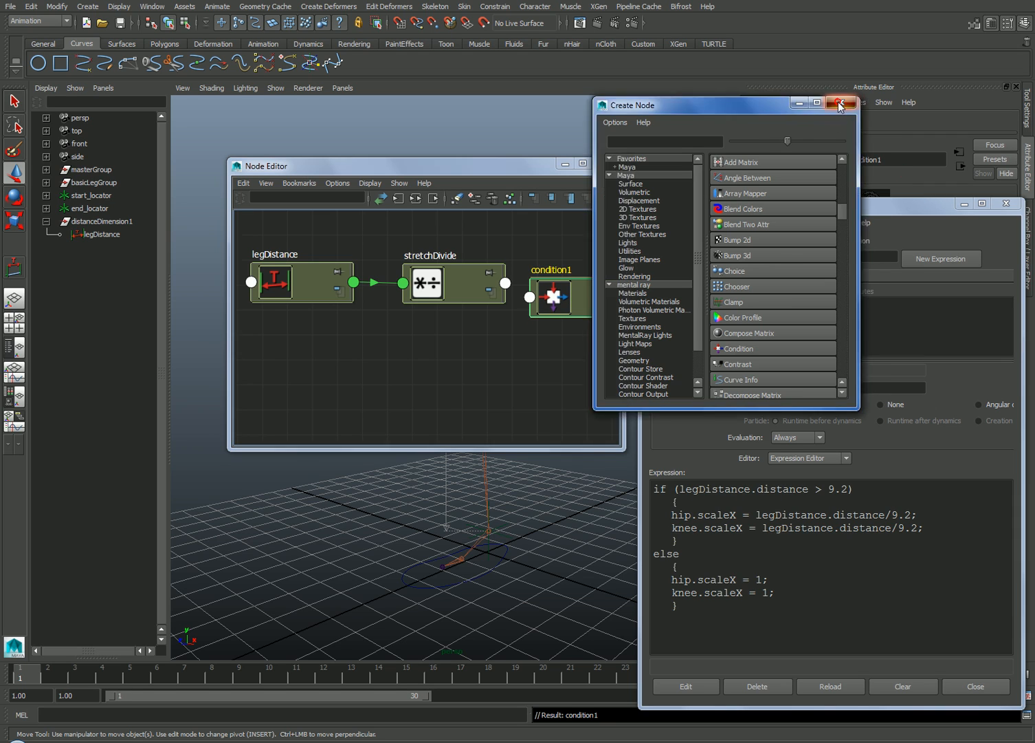
- Close the Create Node window and rename the condition1 node to stretchCondition
left_click(841, 102)
double_click(867, 159)
type("stretchCondition")
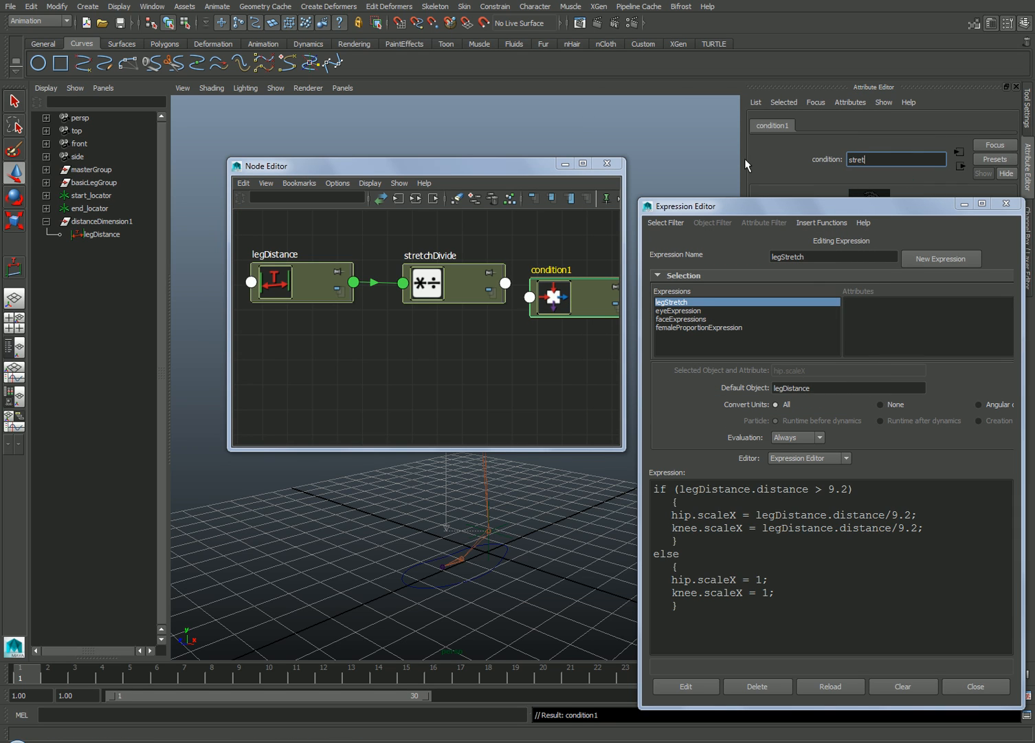
key("Return")
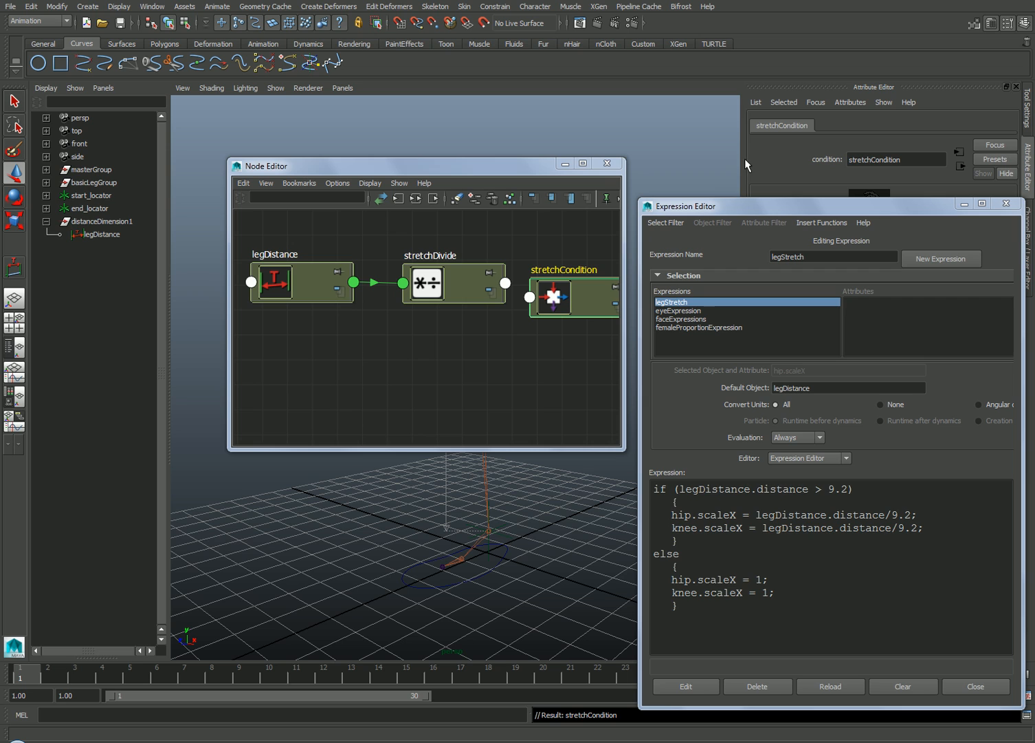
- Move the Expression Editor below the node graph and widen the Node Editor window to fit the whole stretchCondition node
left_click(600, 309)
left_click_drag(900, 210, 502, 454)
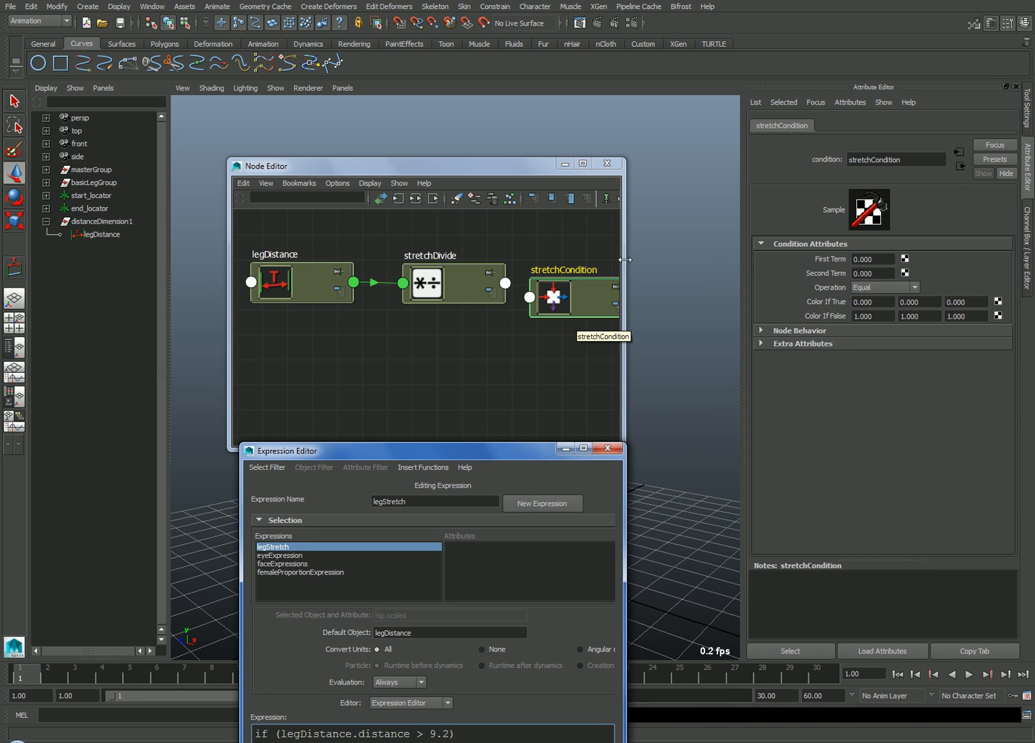
left_click_drag(626, 262, 684, 247)
middle_click_drag(643, 249, 648, 276, "alt")
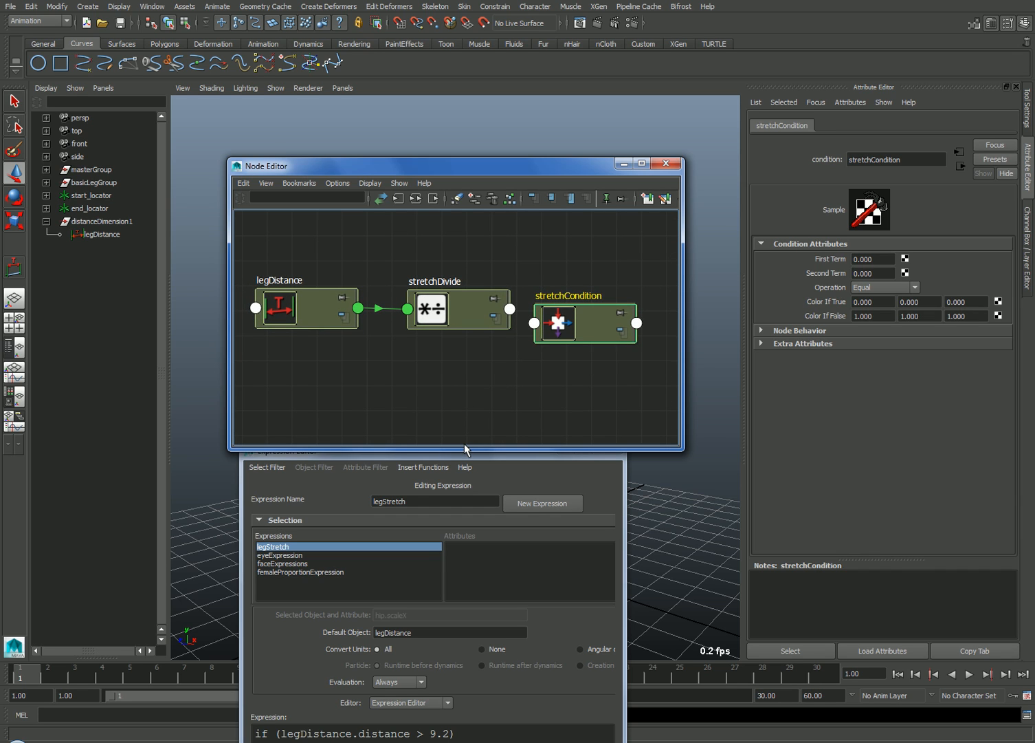
- Compare stretchCondition's Second Term, Color If True and Color If False attributes with the if condition and its 9.2 threshold in the legStretch expression
left_click(883, 259)
key("Tab")
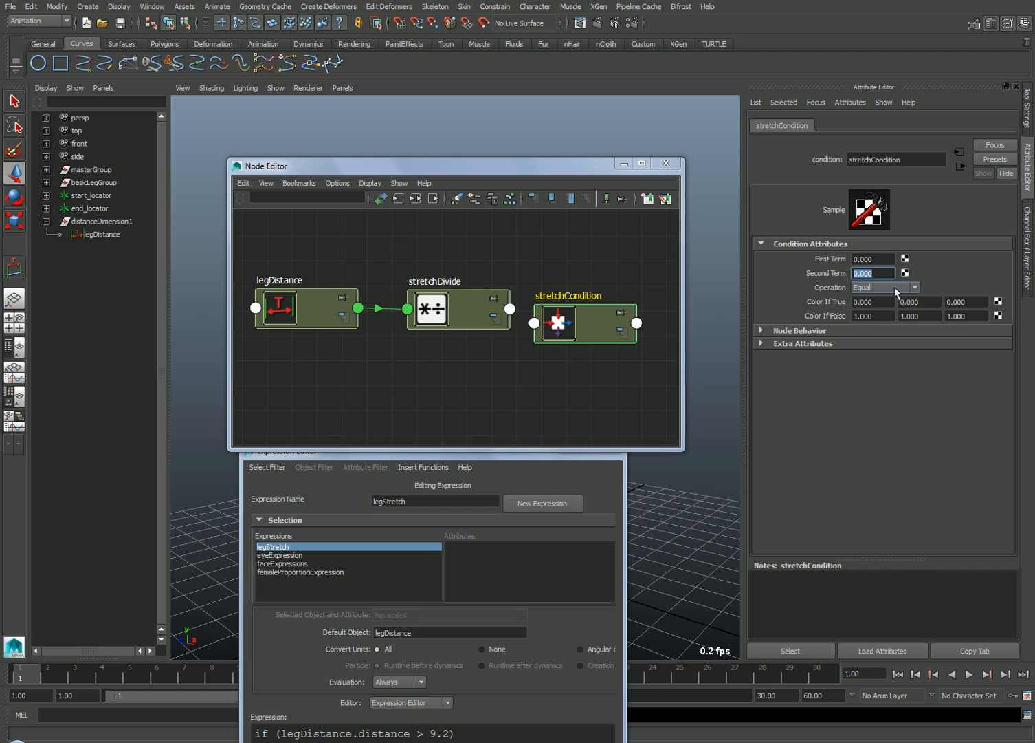
left_click(880, 303)
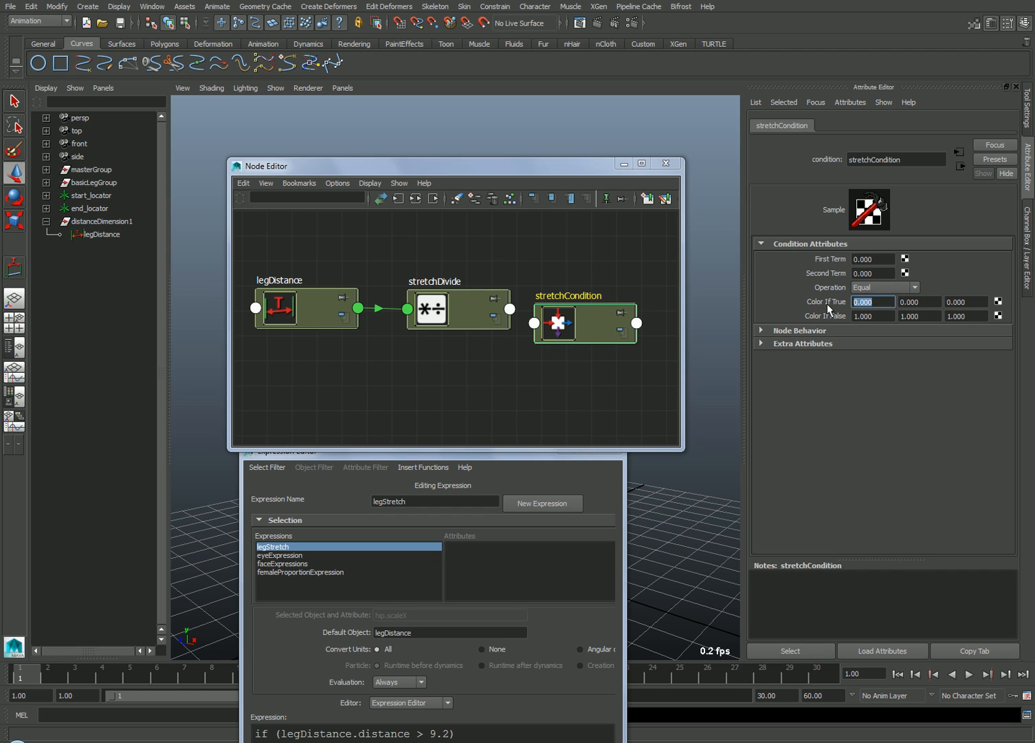
left_click(885, 316)
left_click(453, 456)
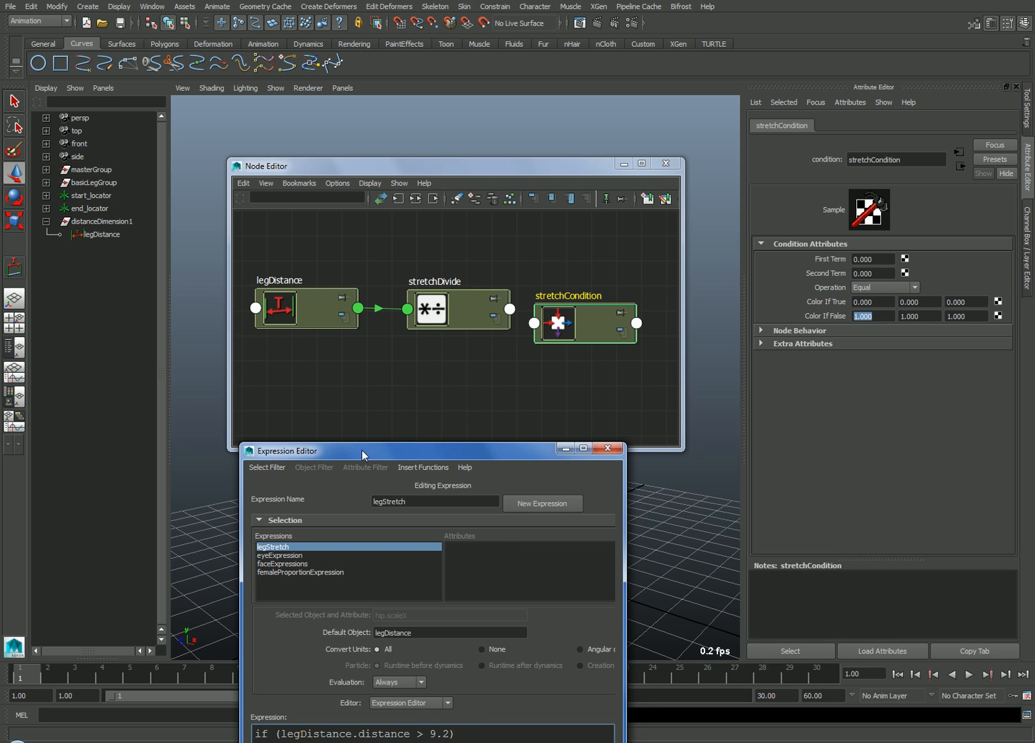
left_click_drag(362, 450, 164, 205)
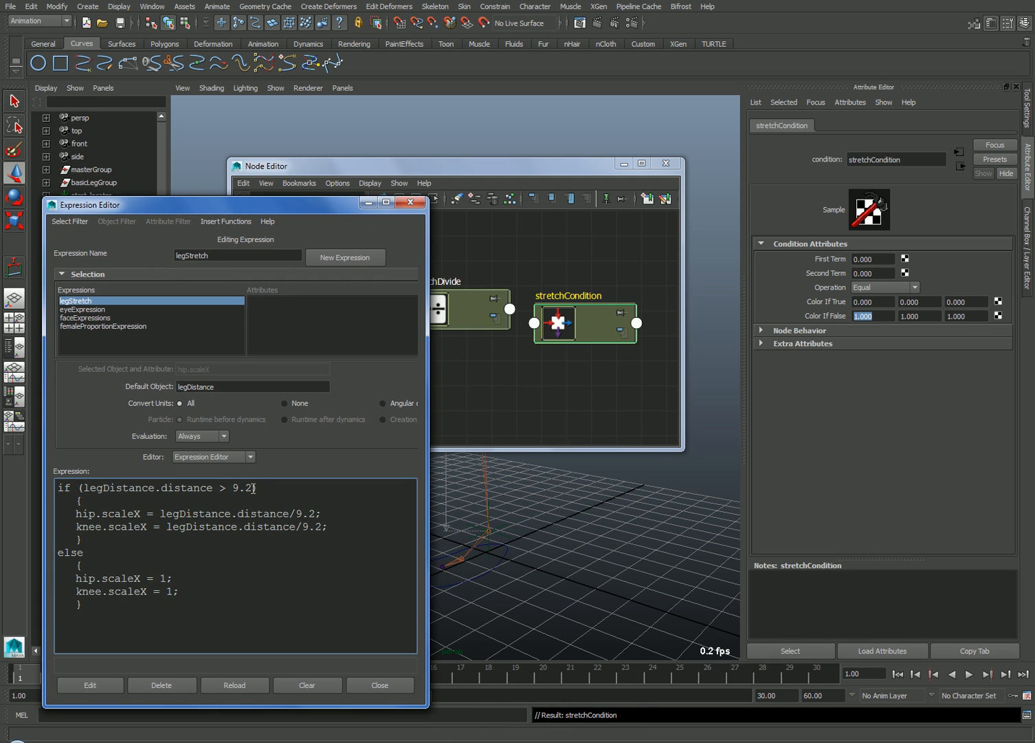
left_click_drag(253, 487, 233, 487)
- Move the Node Editor clear of the expression and connect legDistance's Distance output to the First Term of stretchCondition
left_click_drag(529, 169, 614, 65)
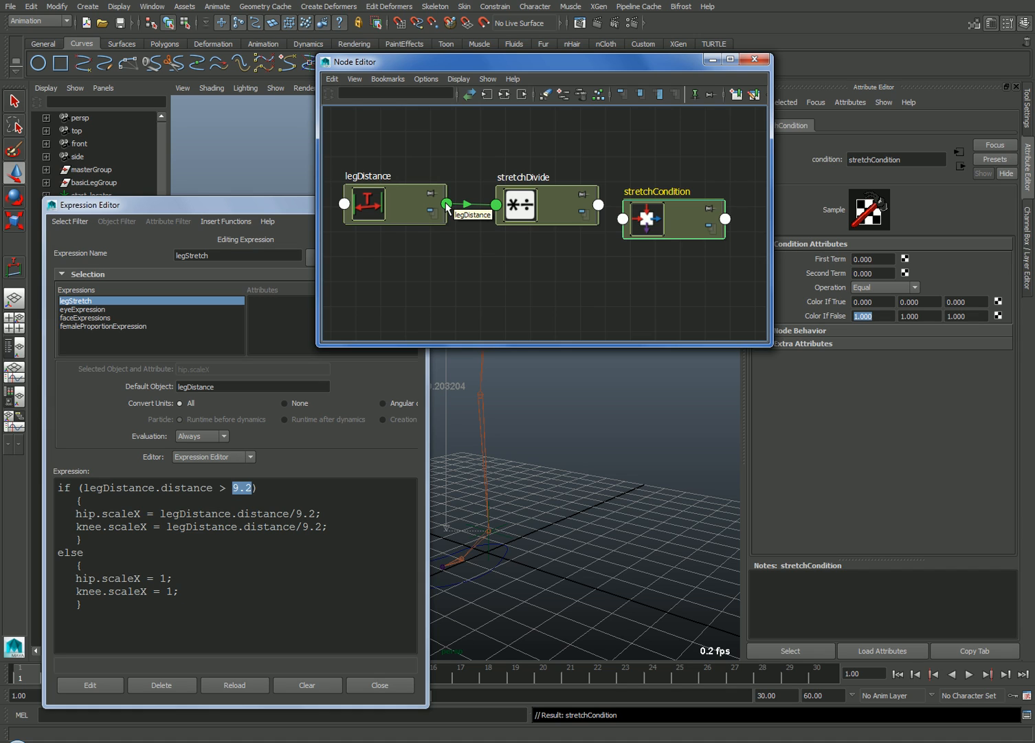
left_click(447, 206)
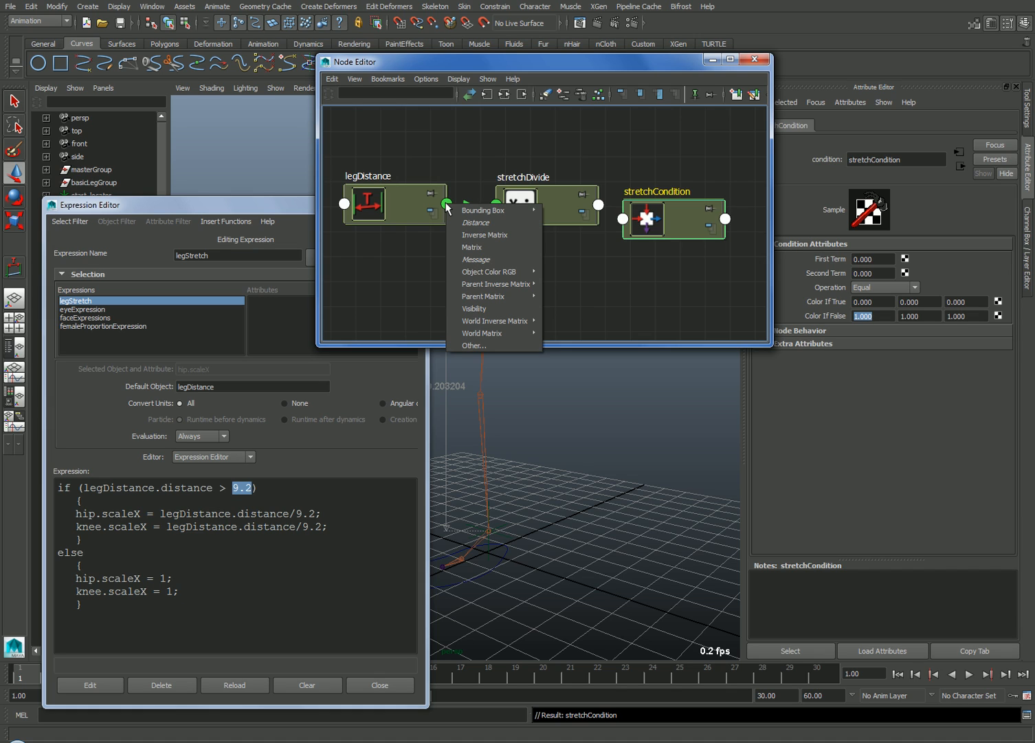
left_click(476, 222)
left_click(624, 220)
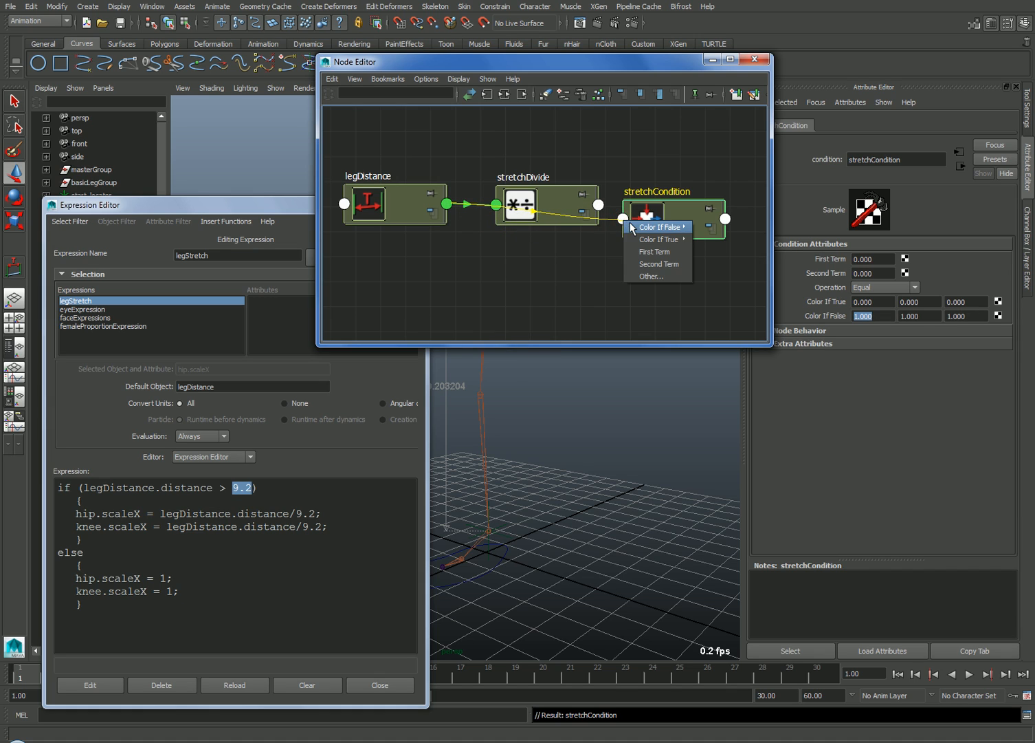
left_click(641, 249)
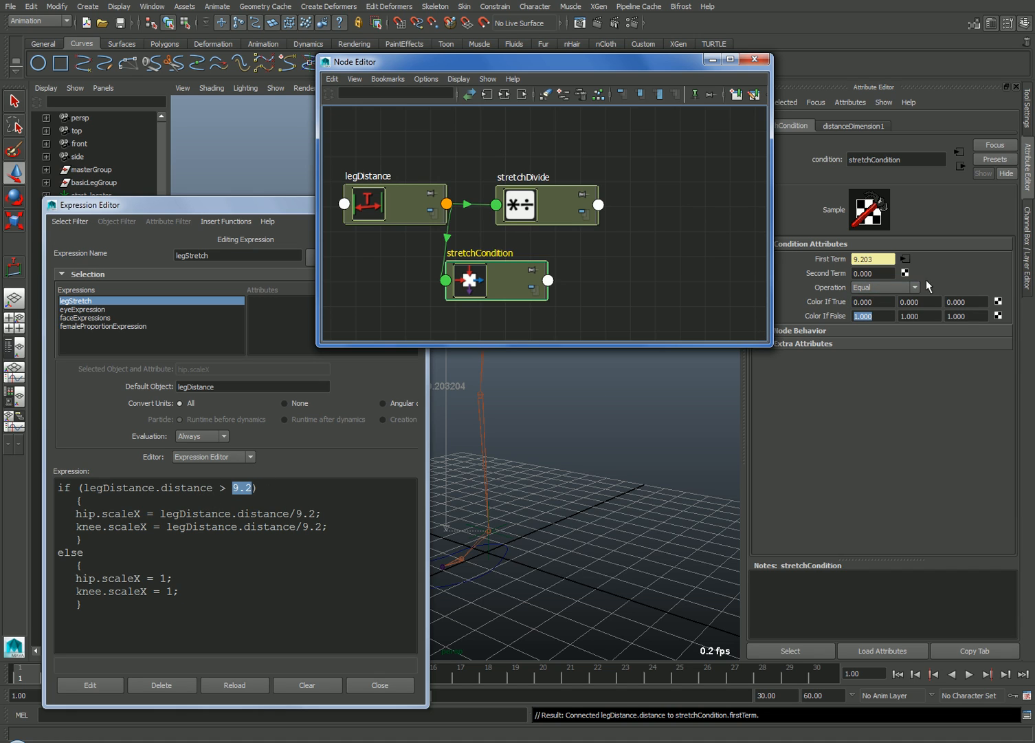
- Set stretchCondition's operation to Greater or Equal and its Second Term to 9.2
left_click(890, 287)
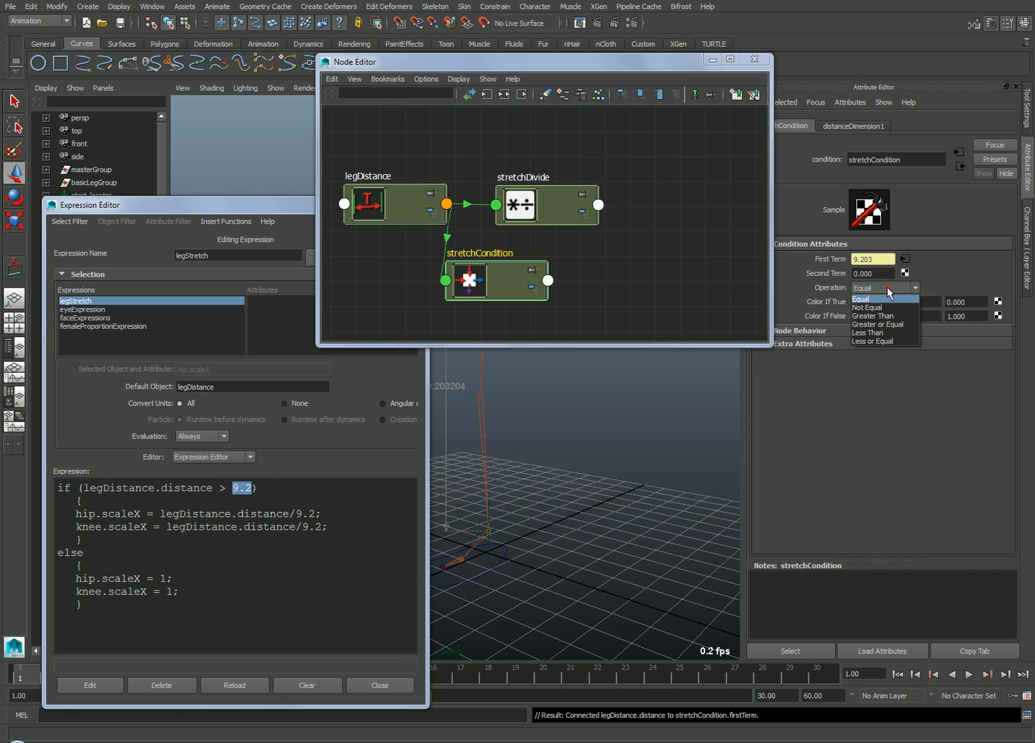
left_click(887, 323)
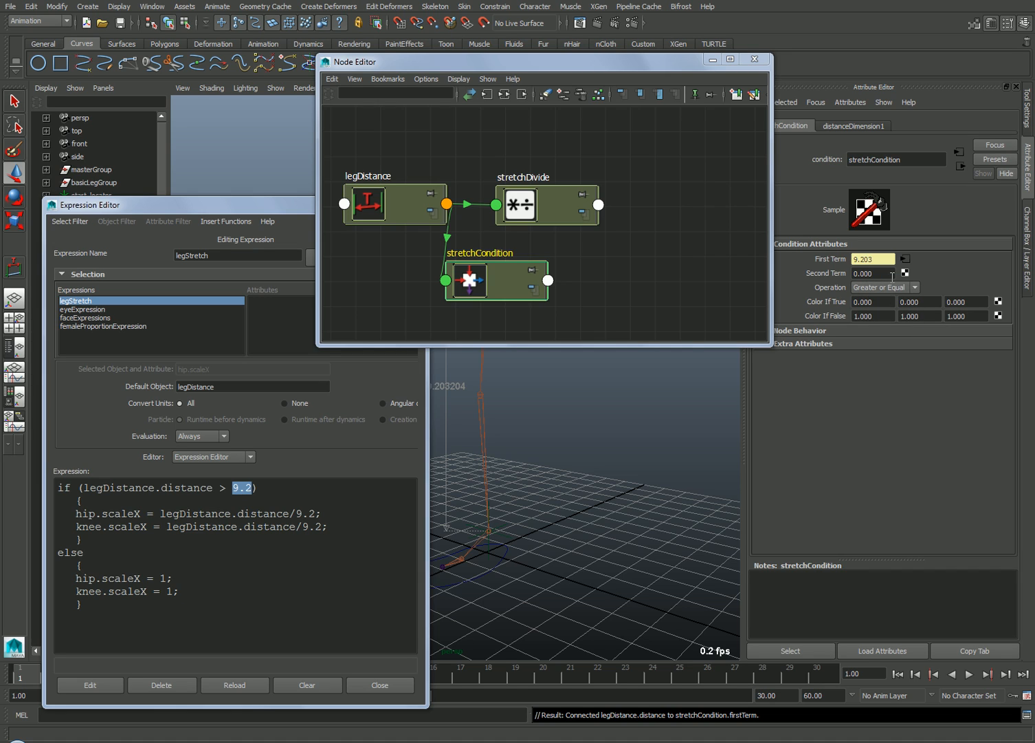
left_click(872, 272)
type("9.2")
key("Return")
- Arrange the graph with stretchCondition at the far end and stretchDivide above the link between legDistance and stretchCondition
left_click_drag(492, 266, 678, 148)
left_click(573, 203)
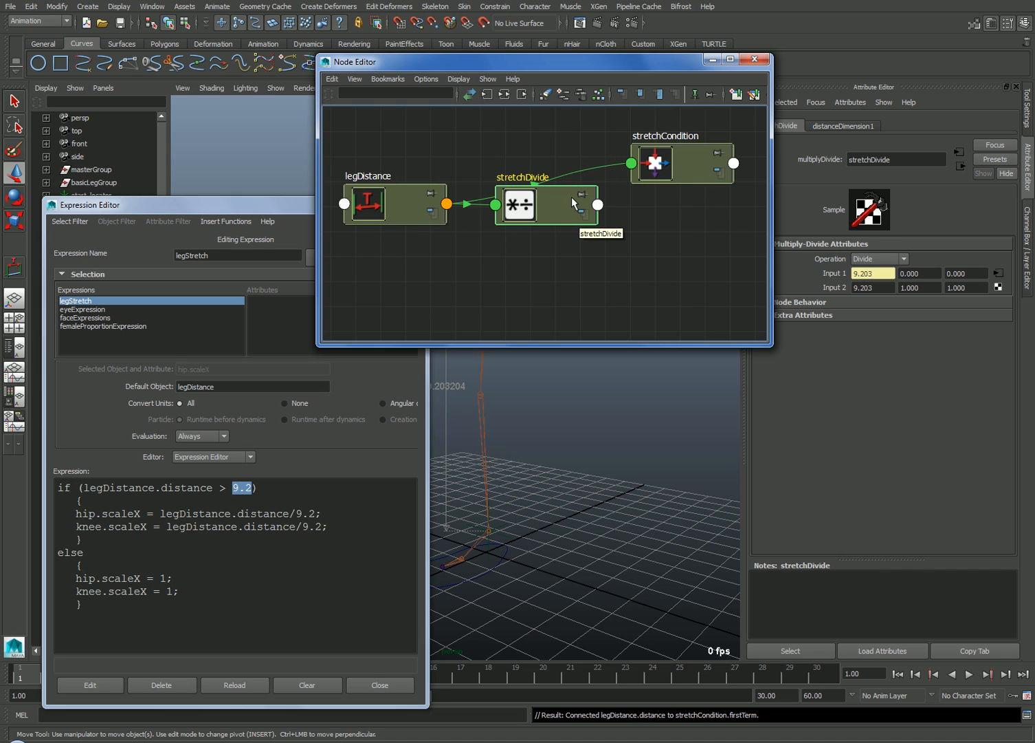
left_click_drag(561, 206, 535, 157)
left_click(671, 163)
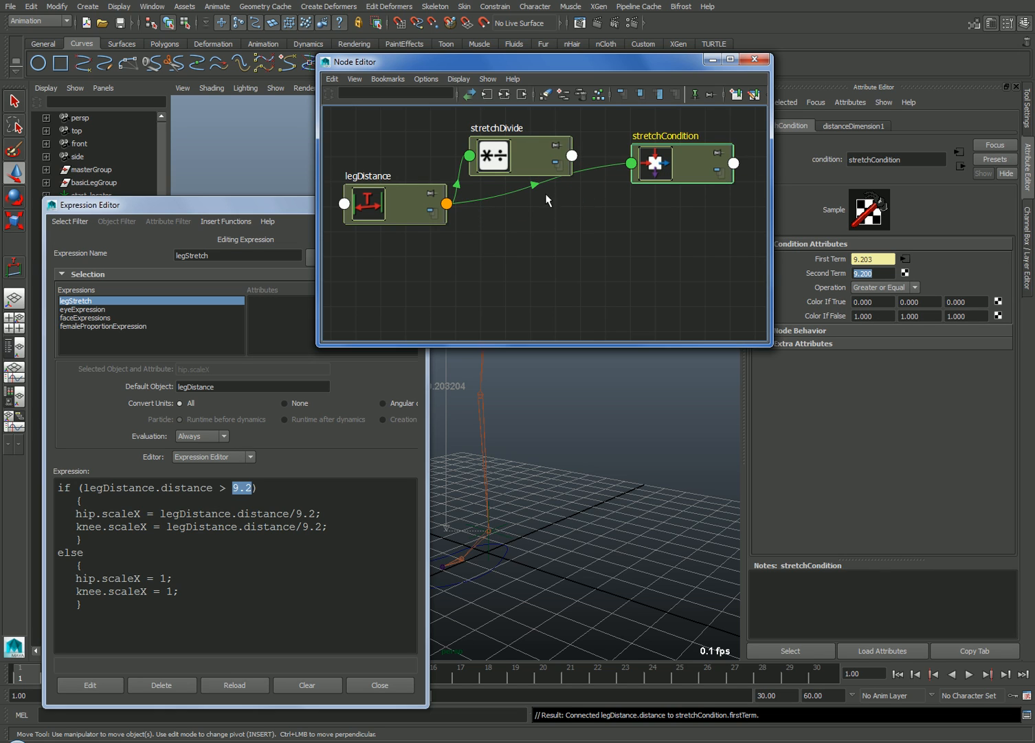
- Connect stretchDivide's Output X to the Color If True R input of stretchCondition
left_click(534, 163)
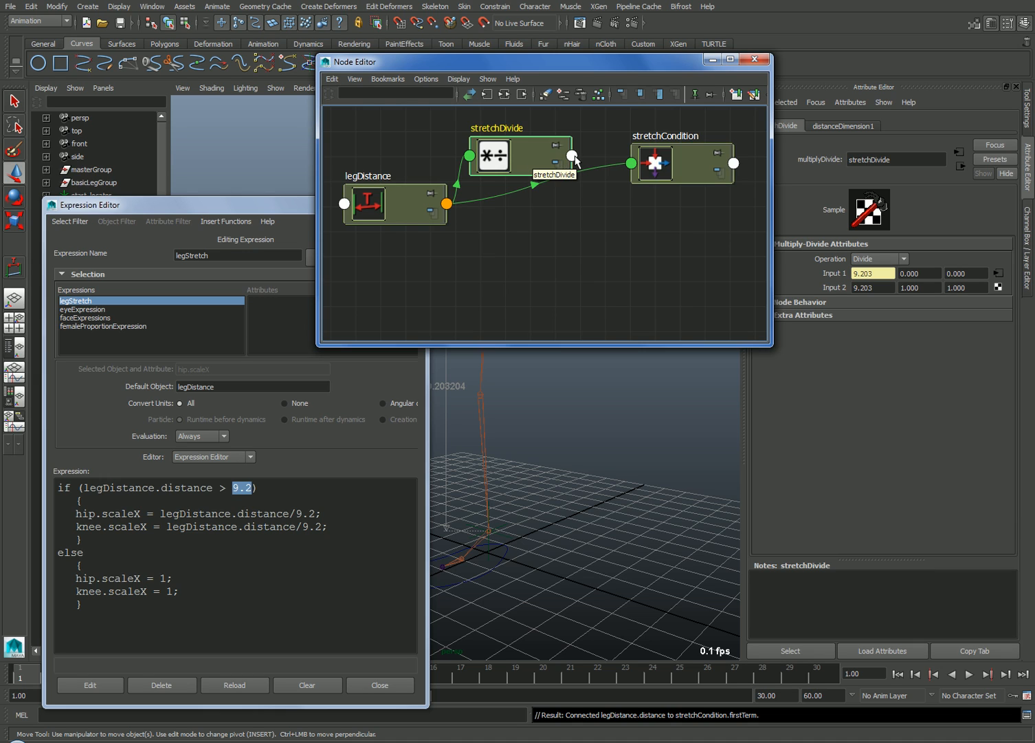
left_click(573, 157)
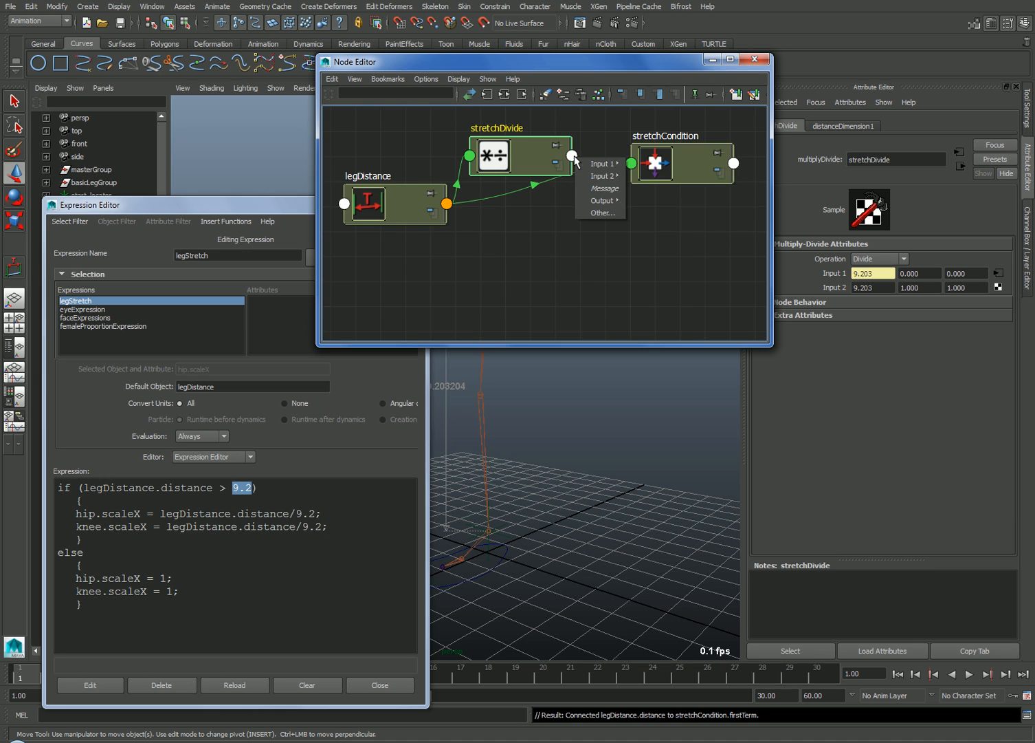
mouse_move(615, 201)
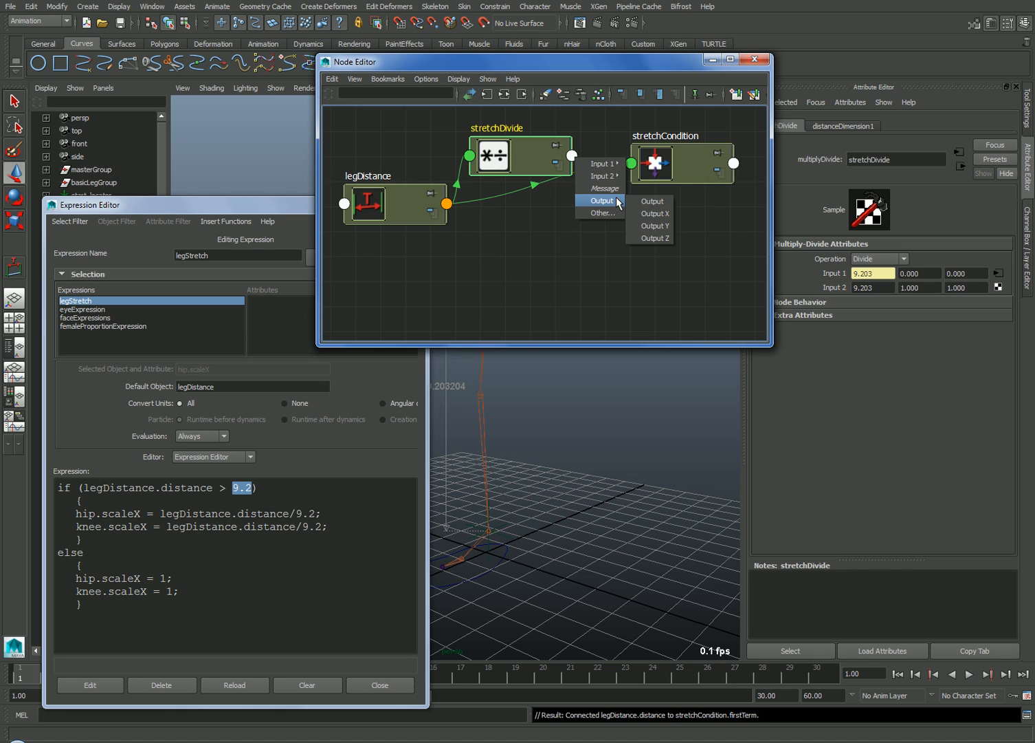
left_click(653, 214)
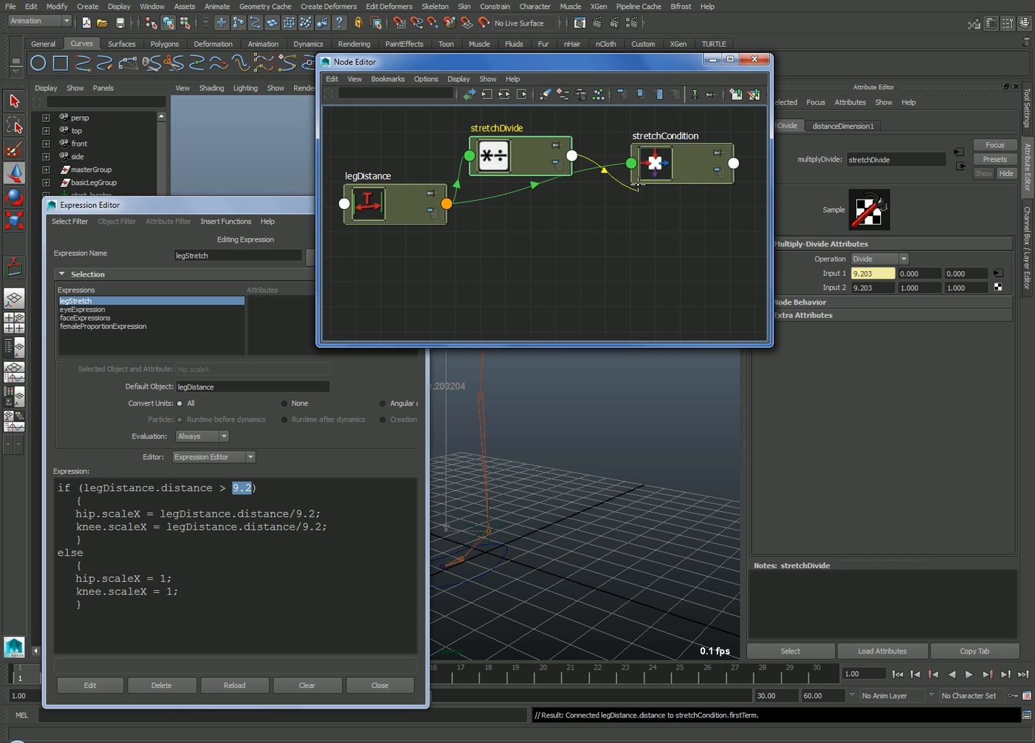
left_click(631, 163)
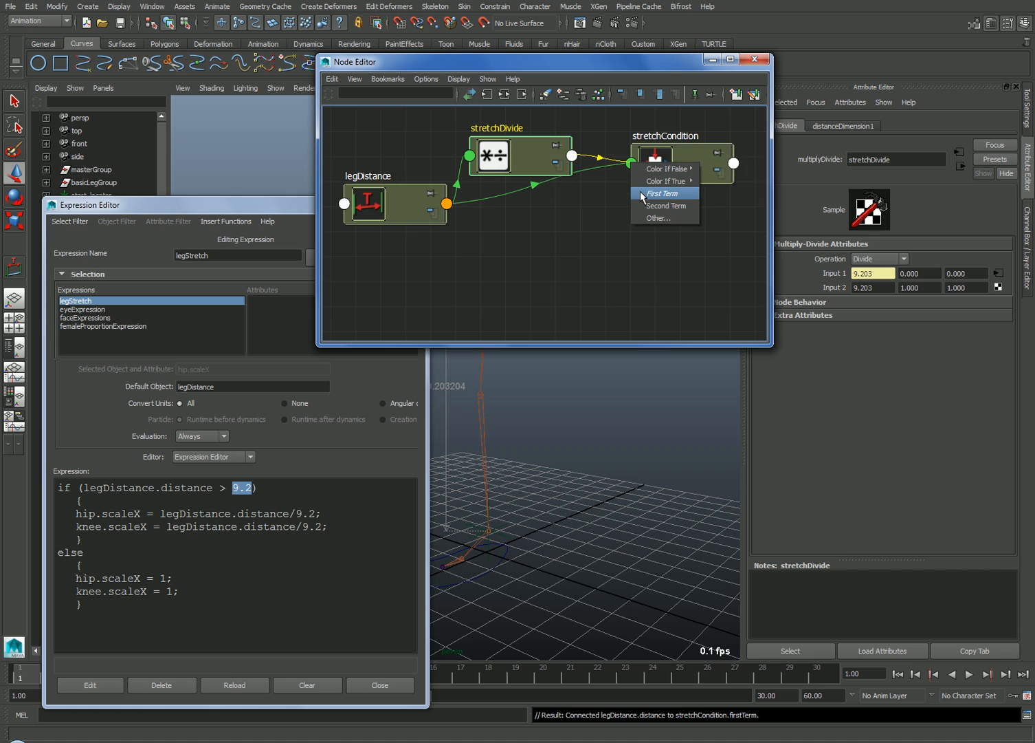
mouse_move(670, 182)
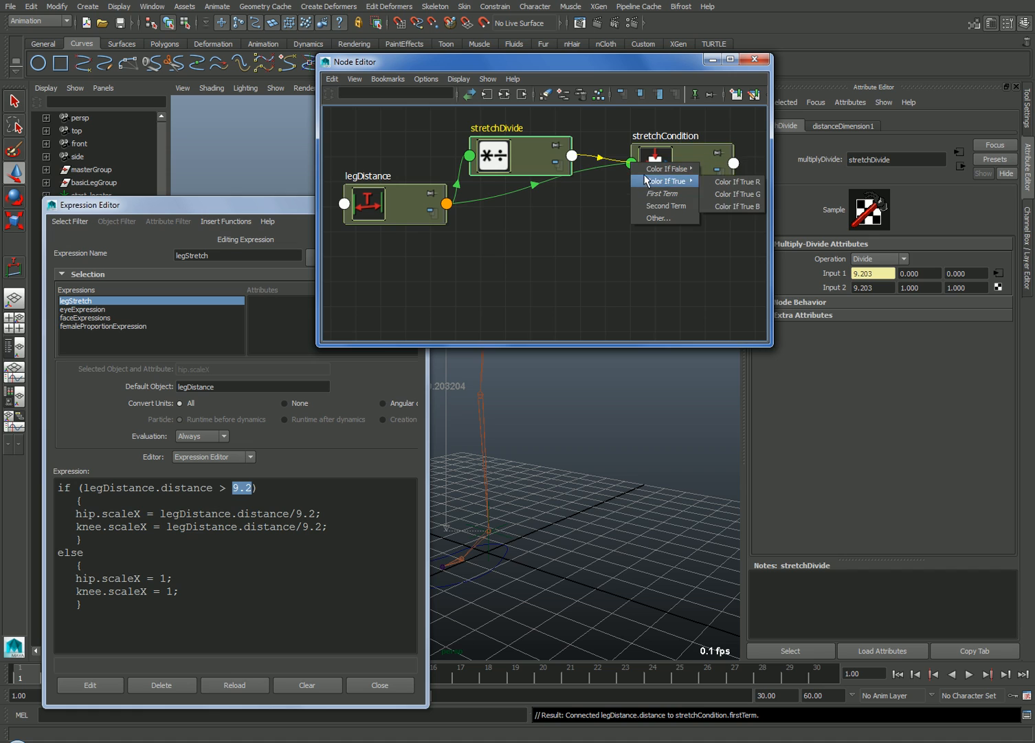
left_click(730, 182)
left_click(709, 177)
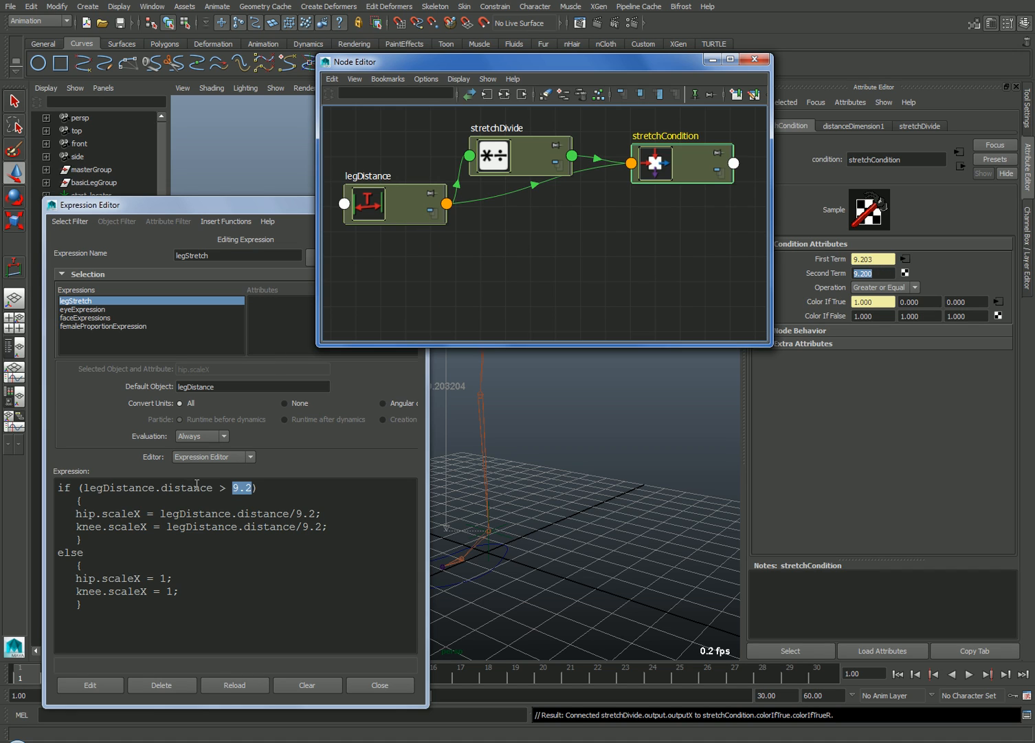
- Compare the expression's legDistance.distance > 9.2 condition with stretchCondition's First Term, Second Term and color attributes
left_click_drag(212, 489, 90, 489)
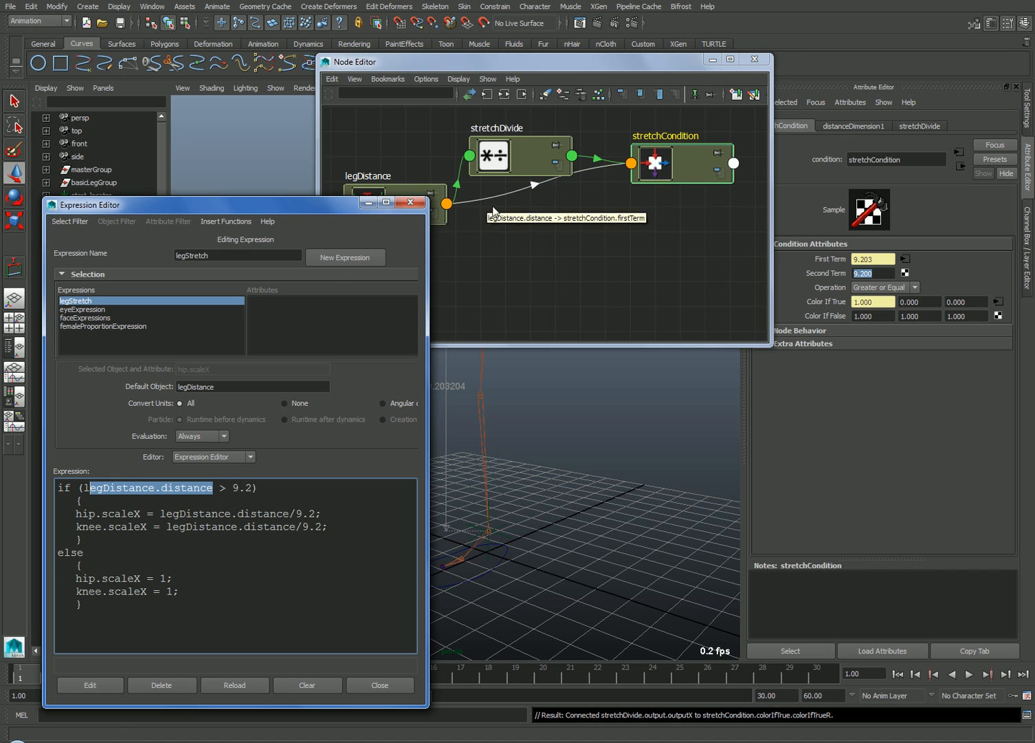
left_click(449, 196)
left_click(684, 172)
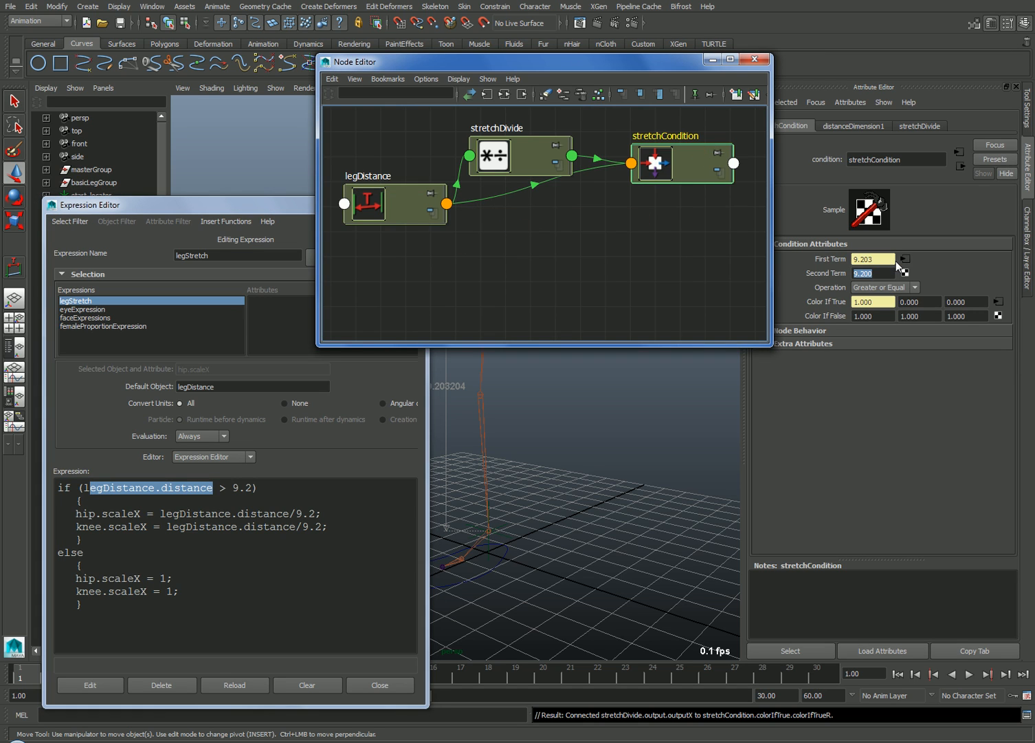
left_click(884, 273)
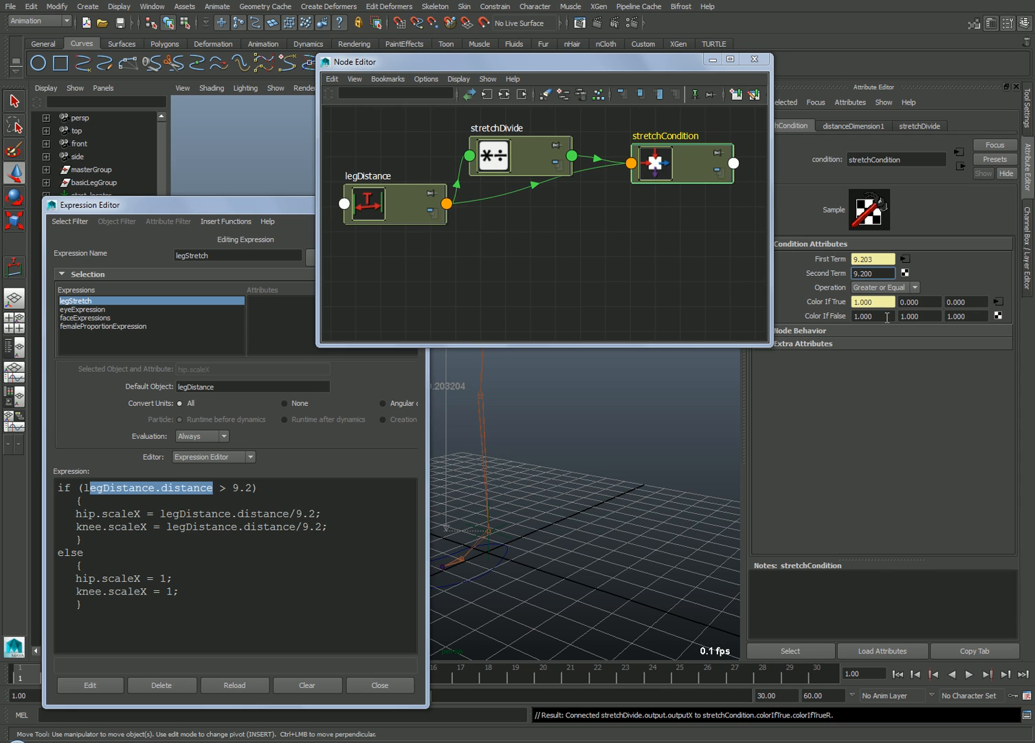
key("Tab")
- Lower legDistance beneath stretchDivide to spread out the links, nudge stretchDivide, and select stretchCondition
left_click_drag(428, 218, 426, 245)
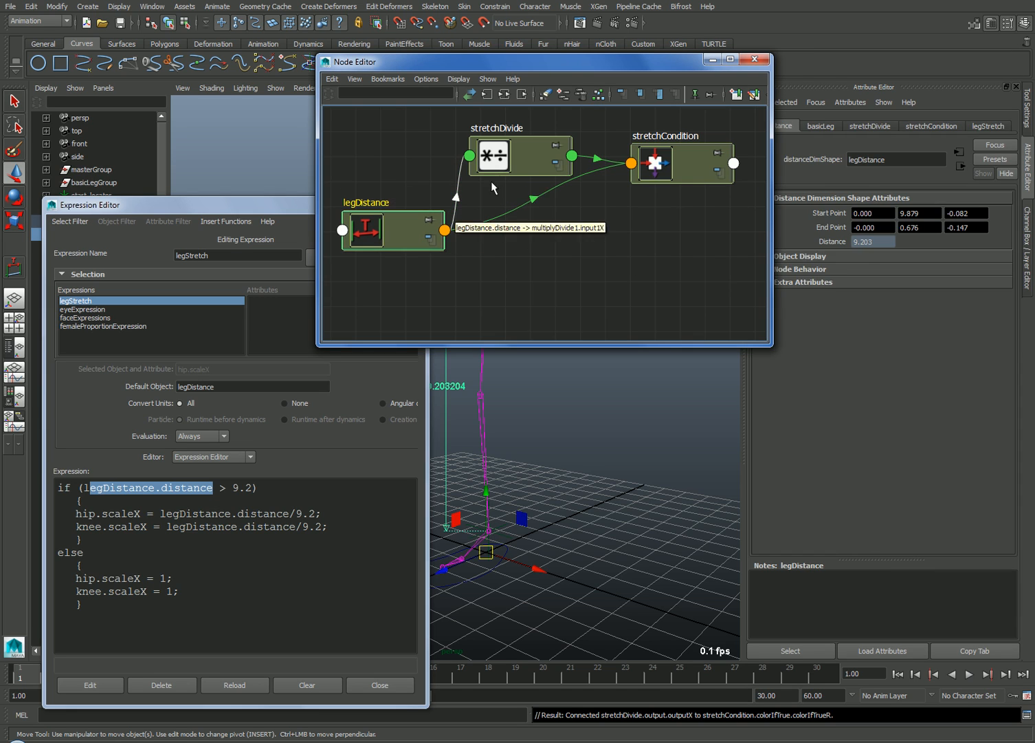
left_click_drag(525, 158, 519, 156)
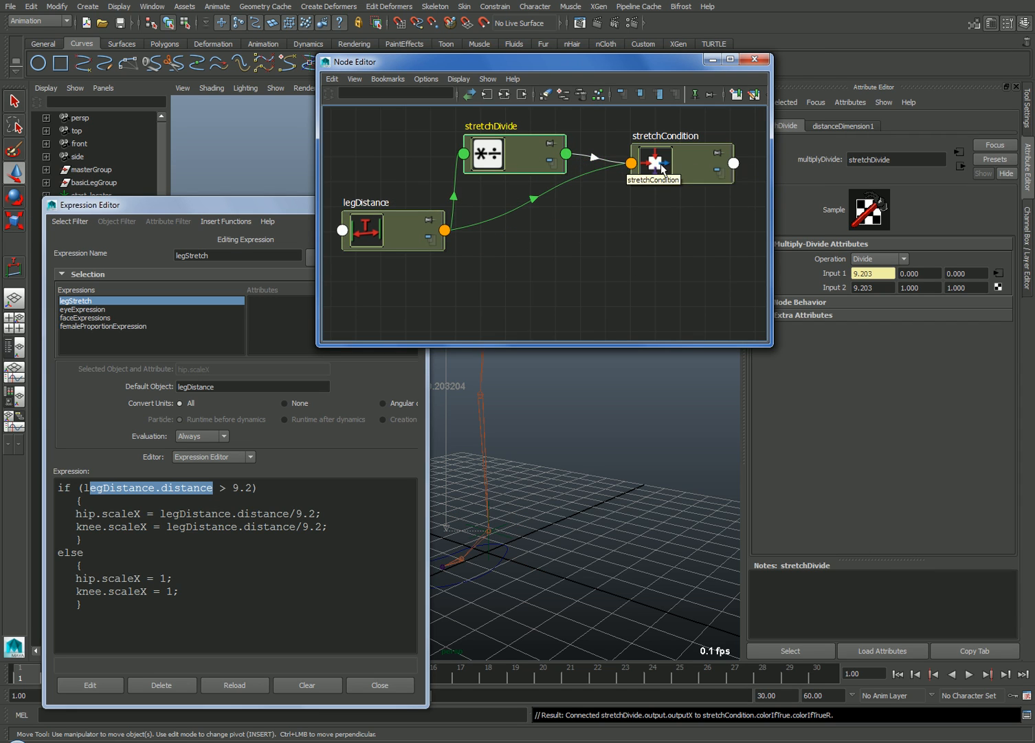
left_click(681, 173)
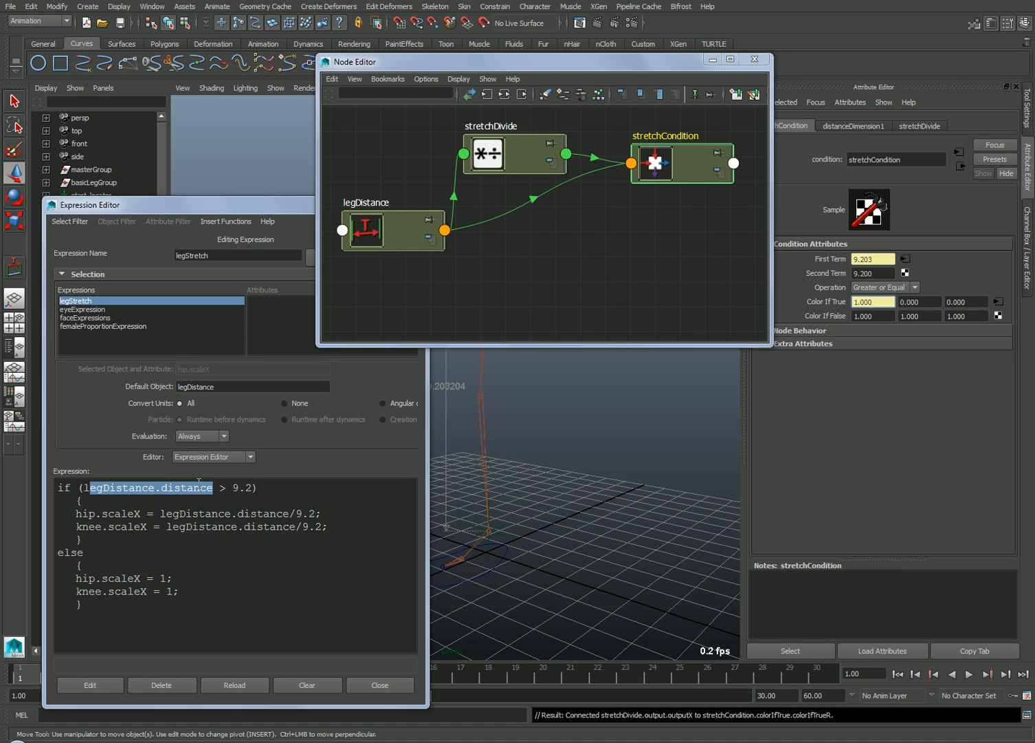
- Delete the legStretch expression and close the Expression Editor
left_click(161, 685)
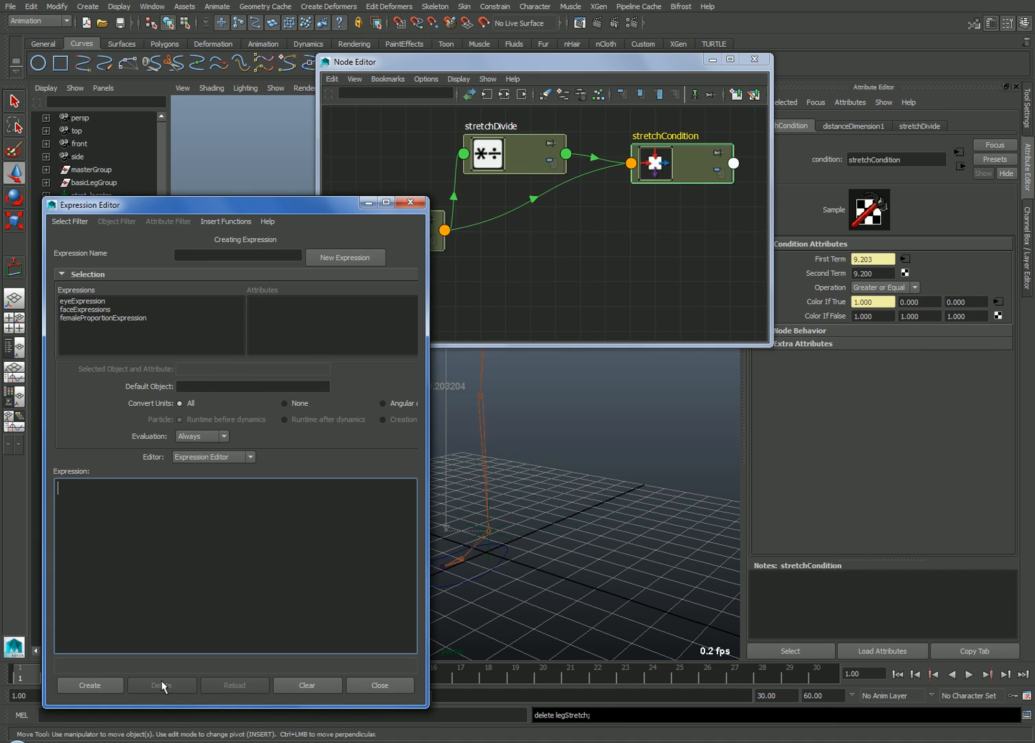
left_click(387, 685)
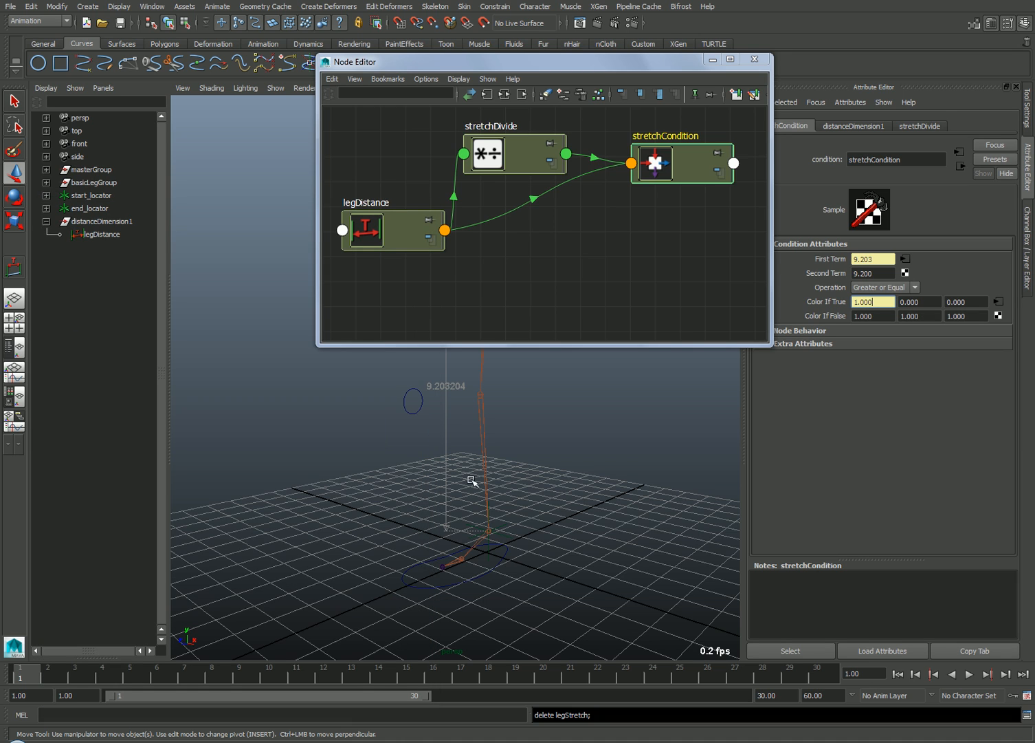
- Move the Node Editor clear of the leg and lower stretchDivide and stretchCondition within the graph
left_click(517, 205)
left_click_drag(546, 64, 773, 48)
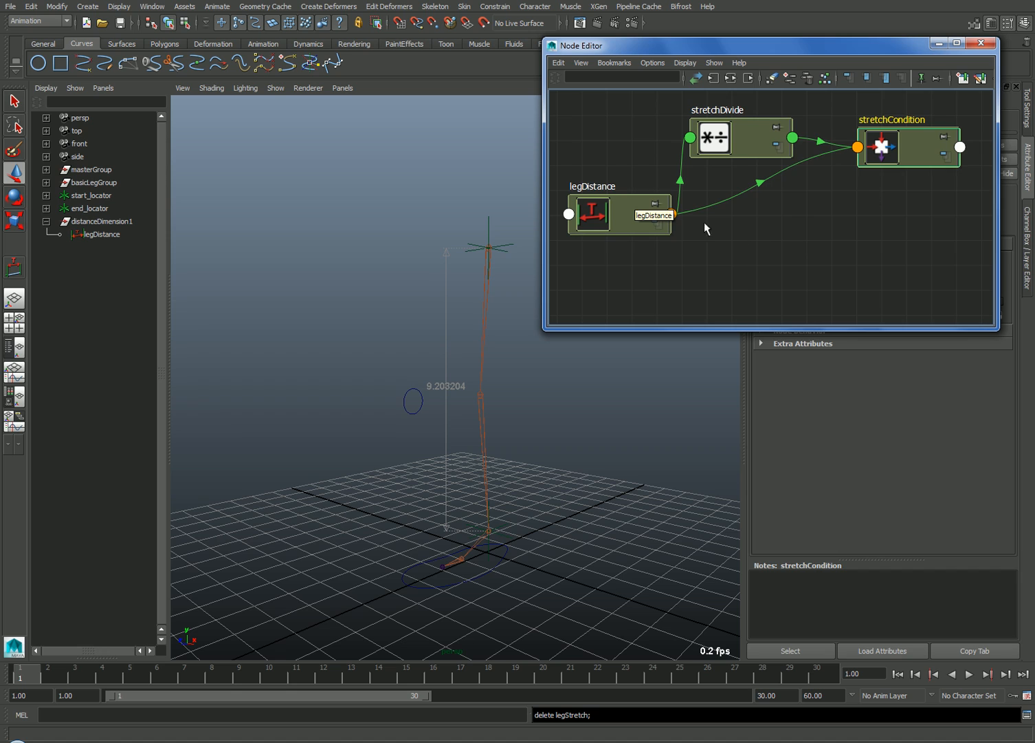
left_click_drag(758, 138, 767, 204)
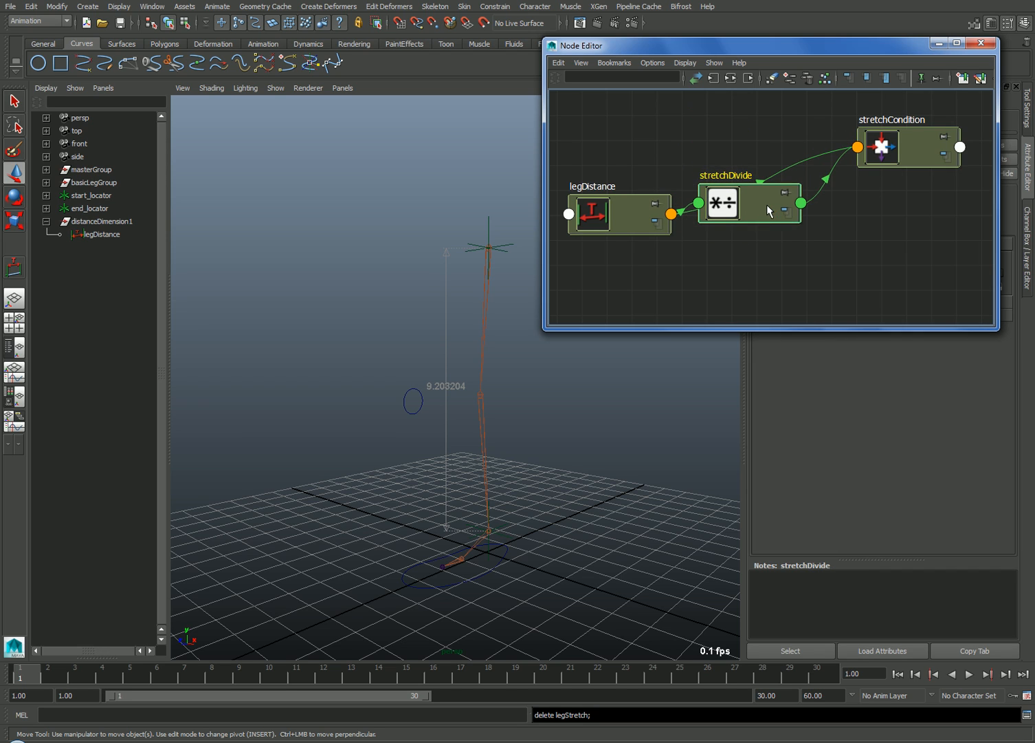
left_click_drag(926, 139, 886, 247)
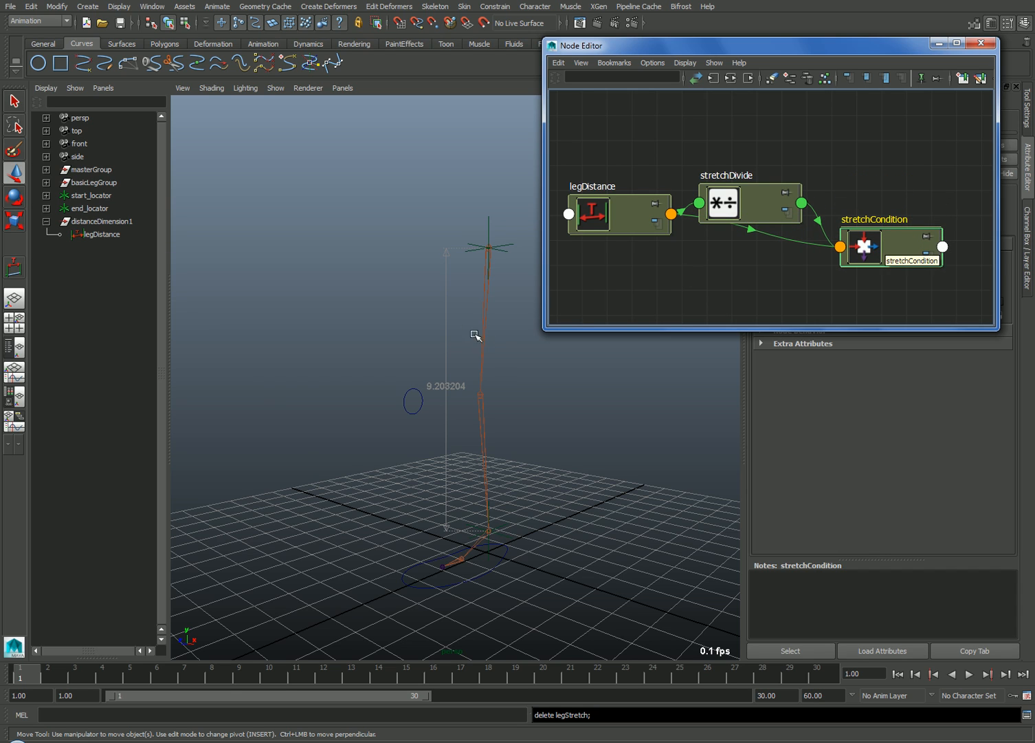
- Open the Connection Editor with stretchCondition as the output node and move it clear of the leg joints
left_click(153, 7)
mouse_move(156, 31)
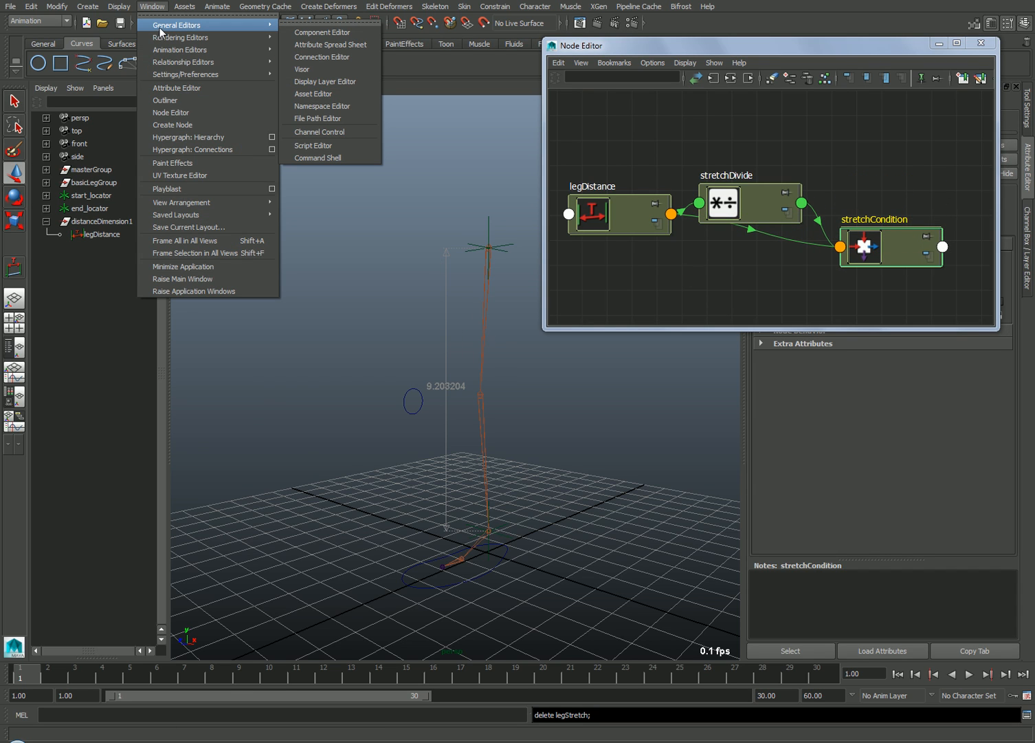
left_click(335, 58)
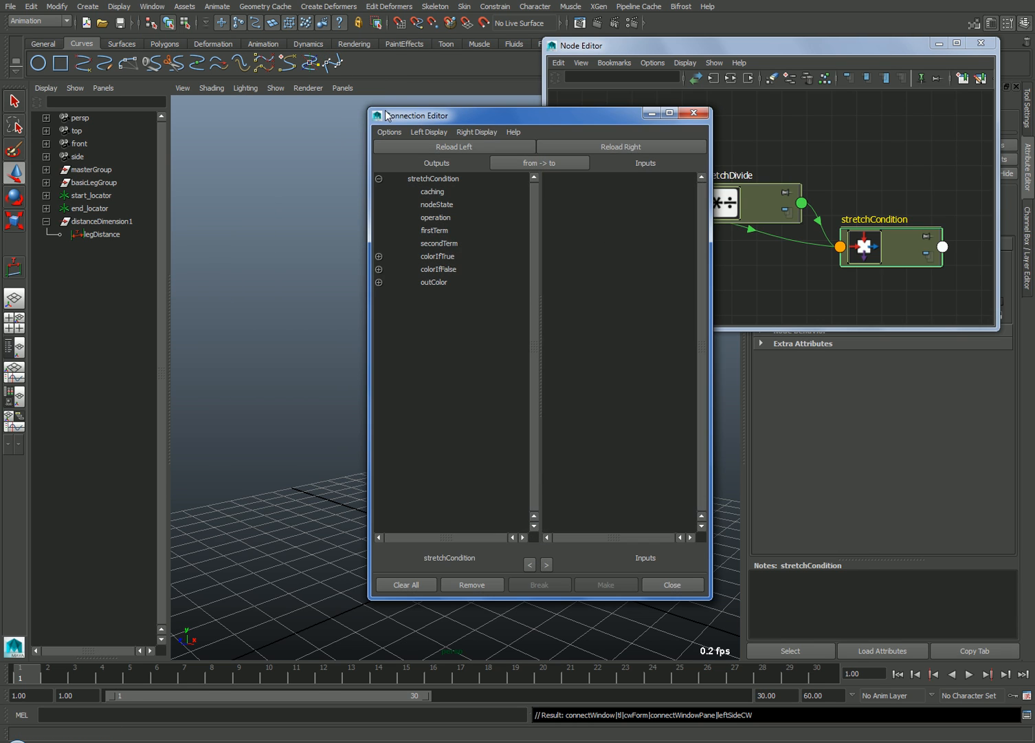
left_click_drag(488, 117, 247, 116)
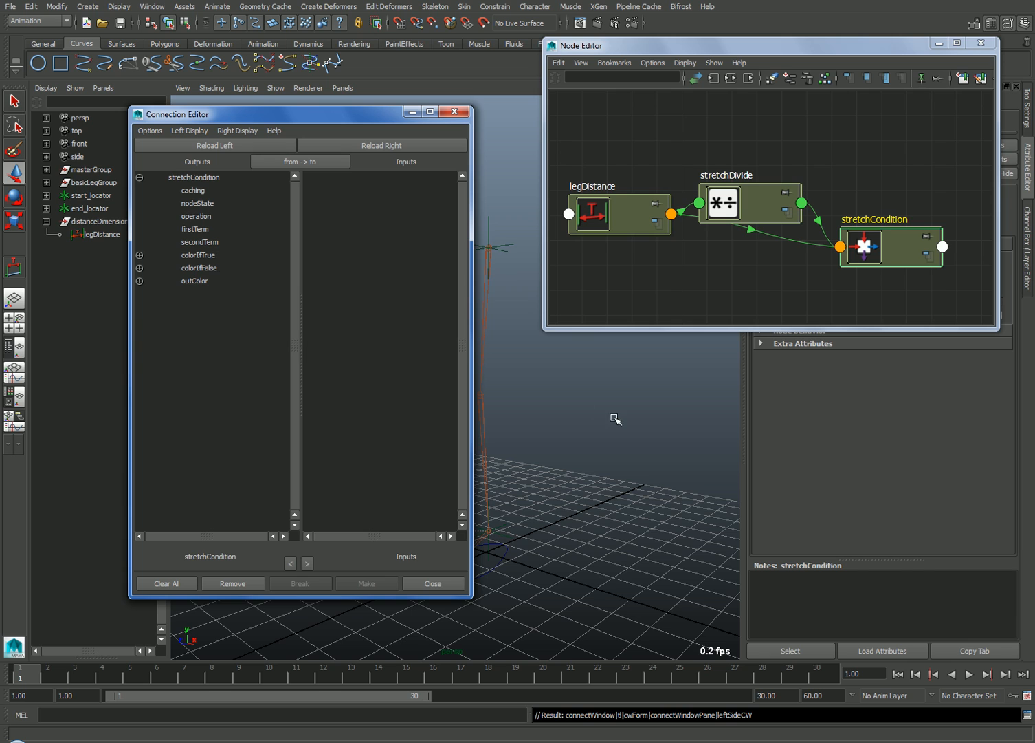
- Load the hip joint as the input node and connect stretchCondition's outColorR to the hip's scaleX
middle_click_drag(582, 398, 578, 391, "alt")
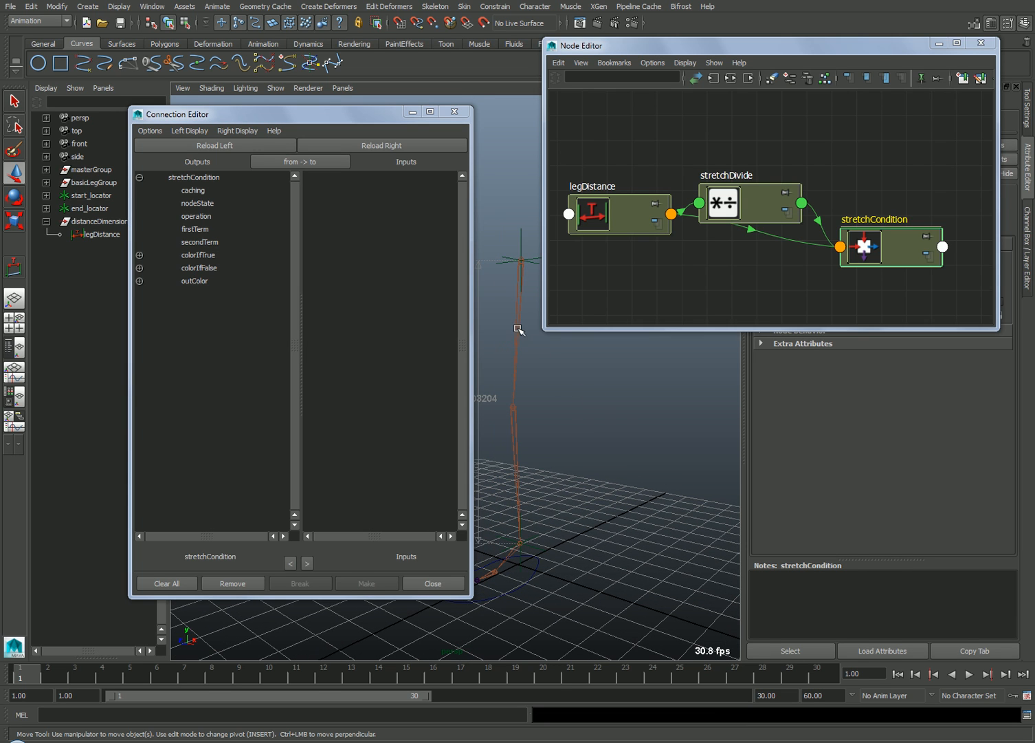
left_click(521, 326)
left_click(385, 146)
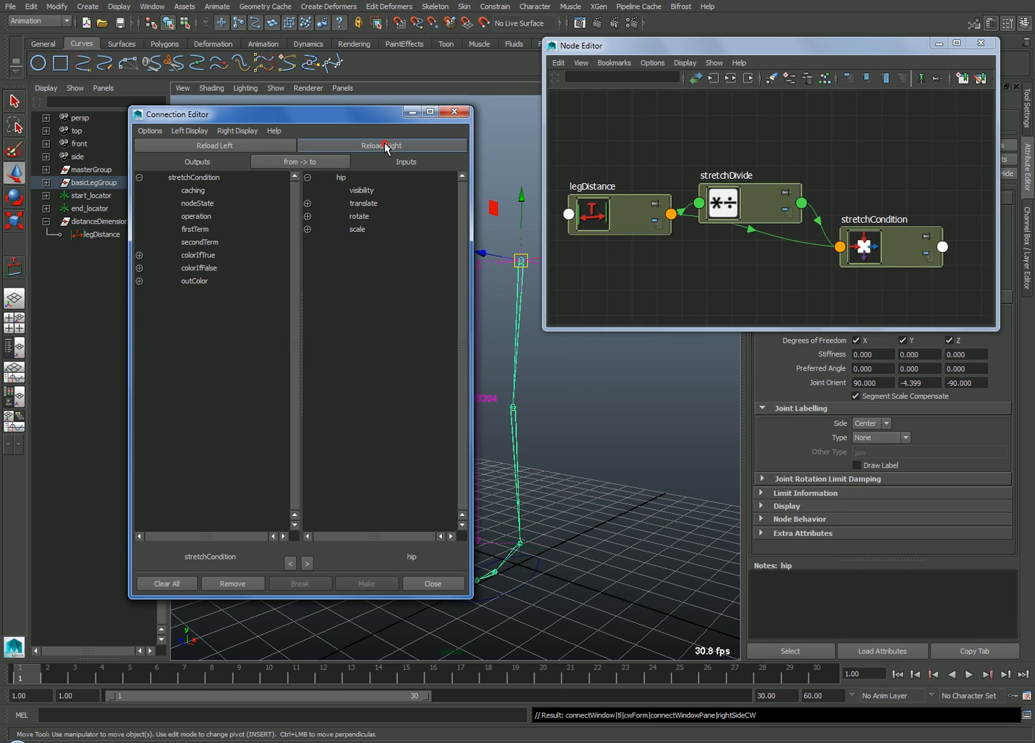
left_click(140, 281)
left_click(311, 230)
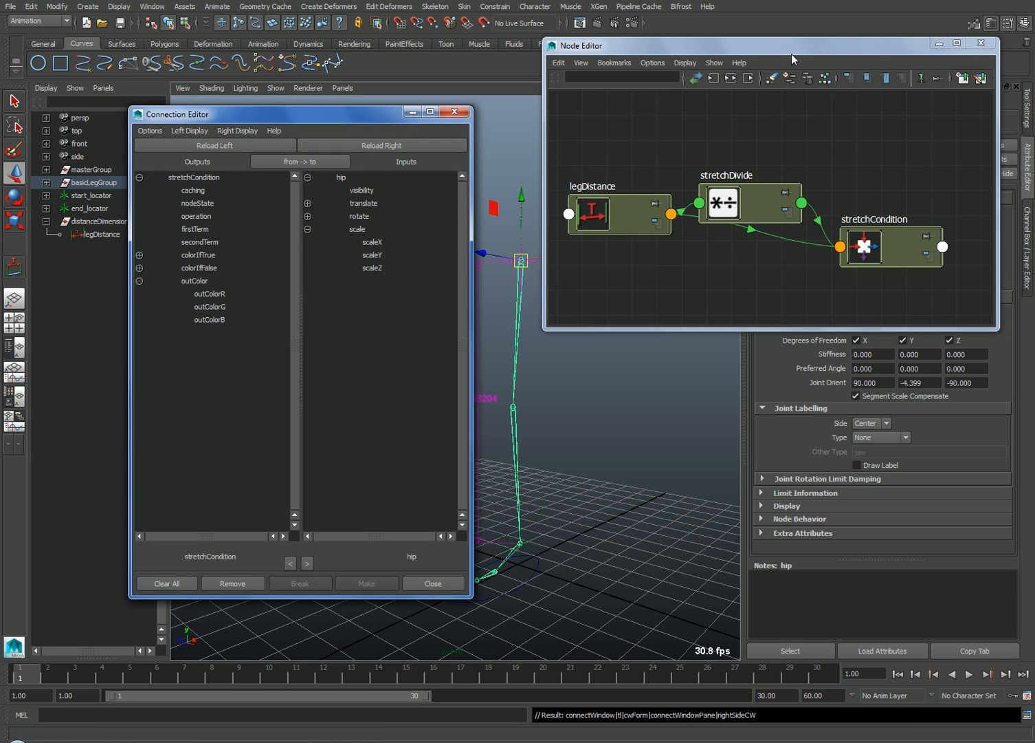
left_click_drag(792, 51, 771, 423)
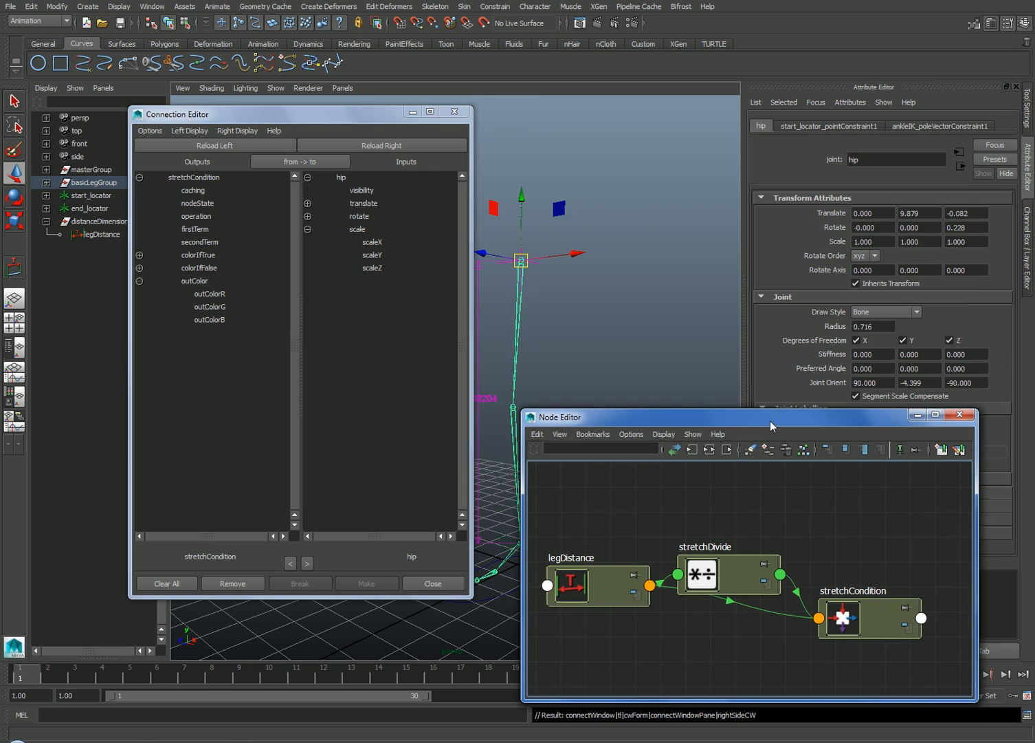
left_click(217, 294)
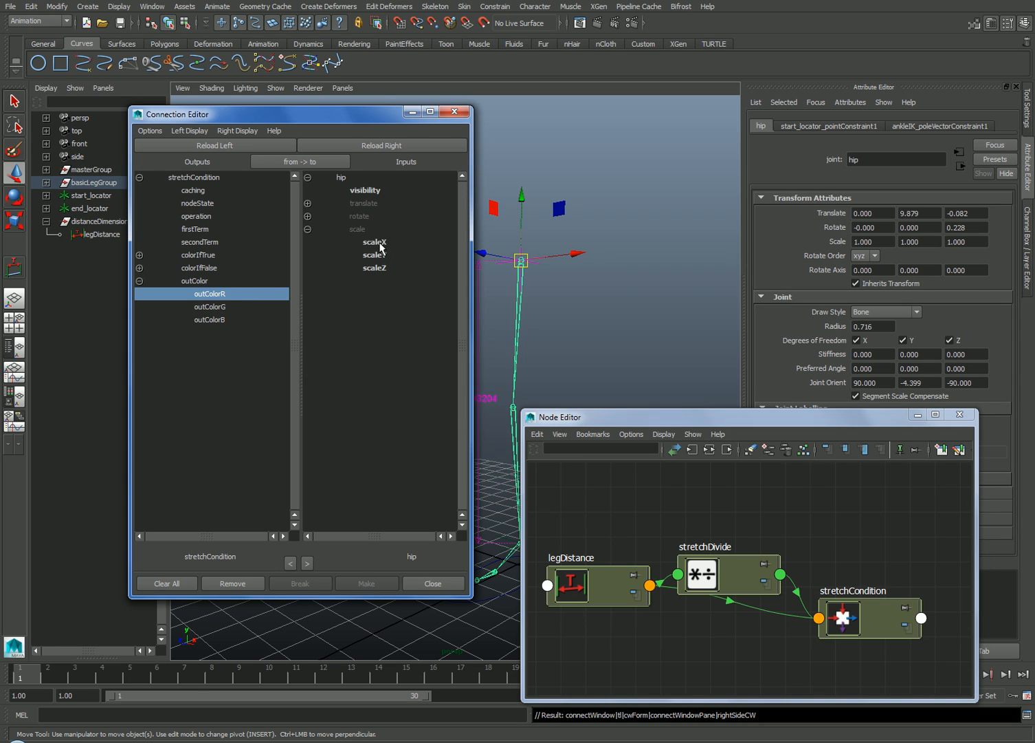
left_click(380, 244)
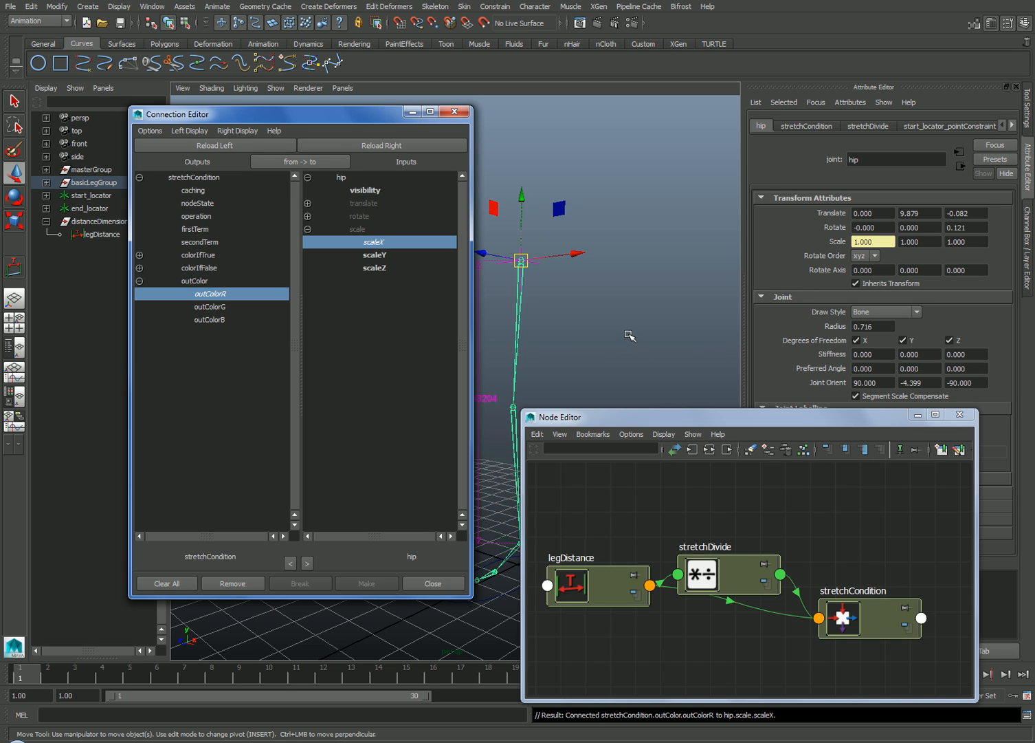
- Load the knee joint as the input node and connect stretchCondition's outColorR to the knee's scaleX
middle_click_drag(629, 335, 650, 308, "alt")
left_click_drag(714, 421, 816, 461)
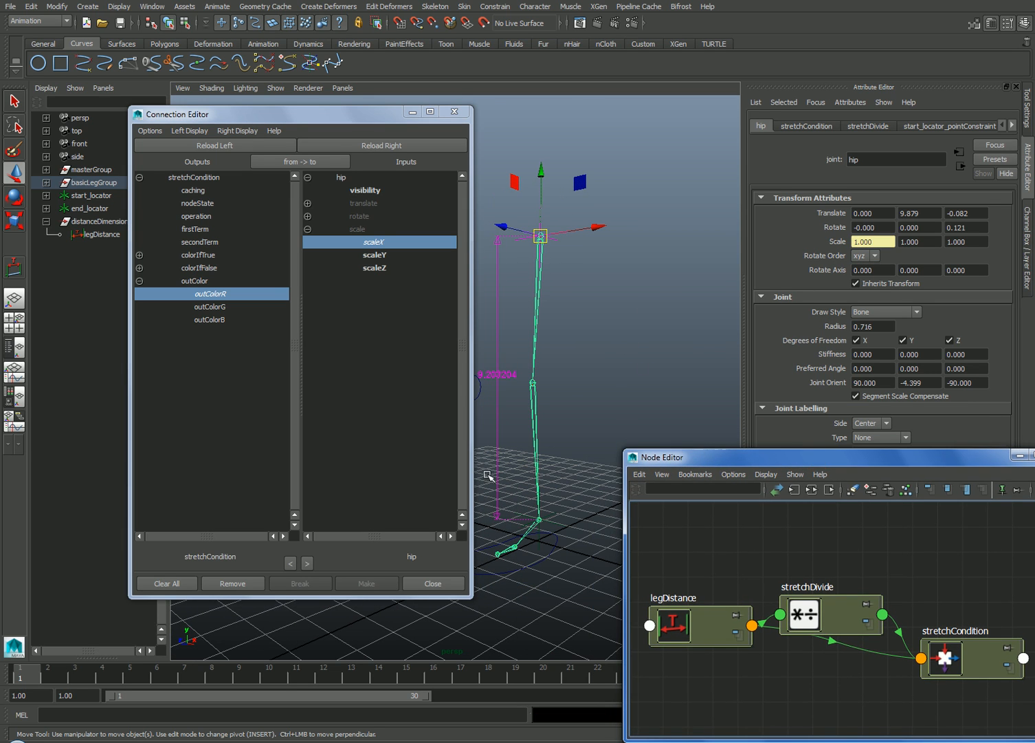
middle_click_drag(488, 475, 492, 423, "alt")
left_click(554, 385)
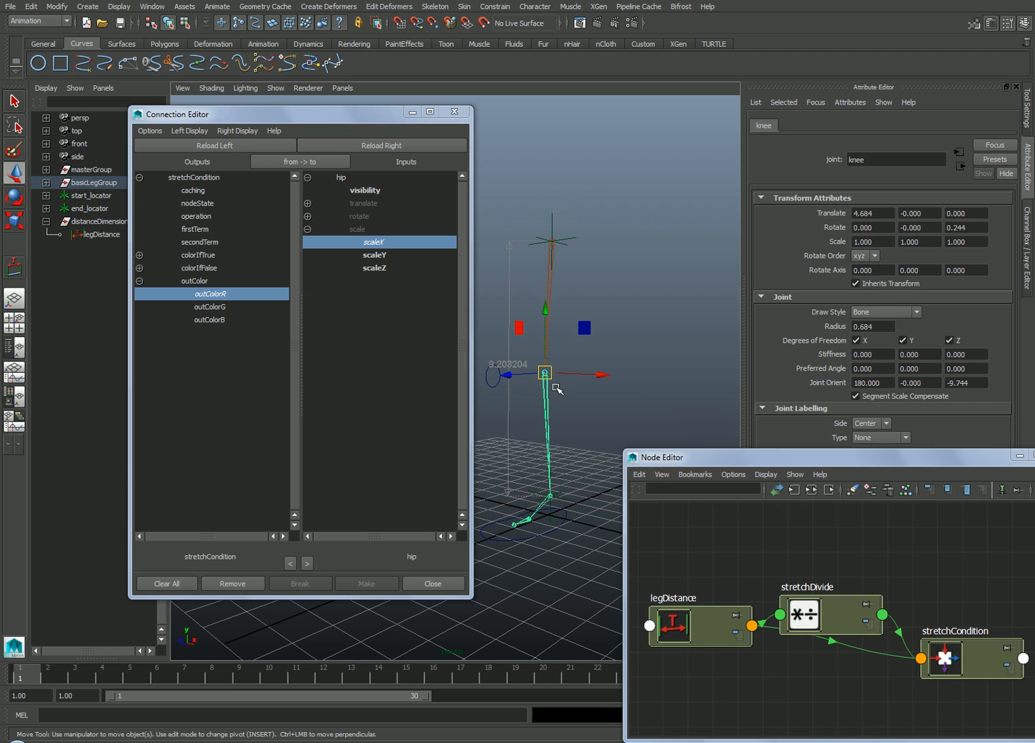
left_click(381, 146)
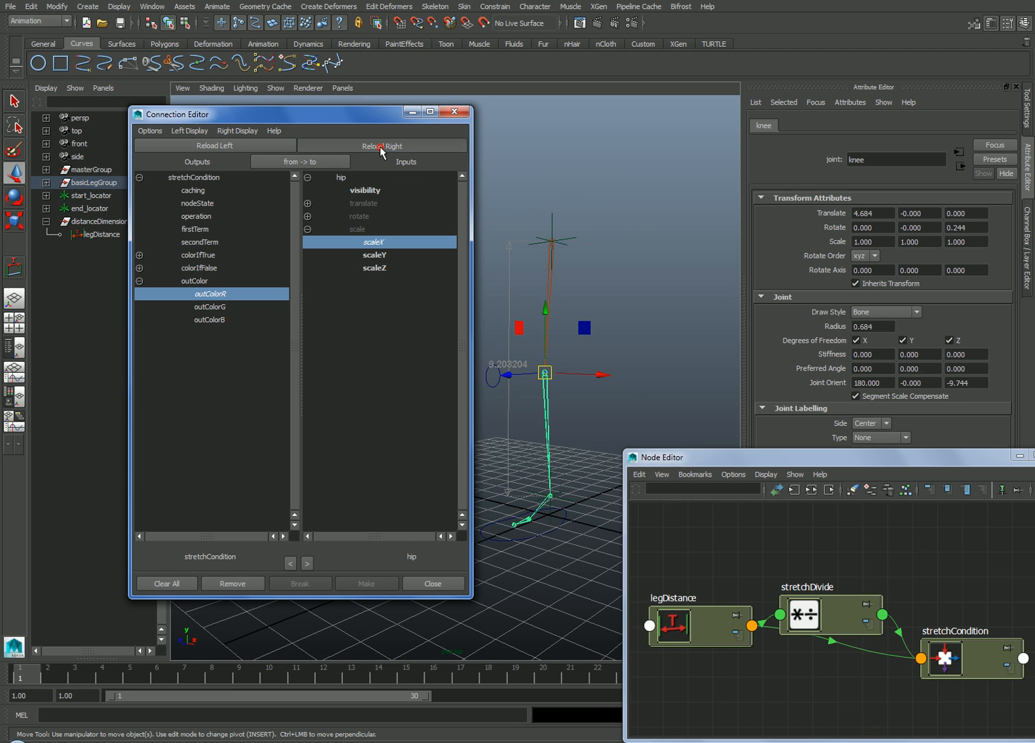
left_click(308, 230)
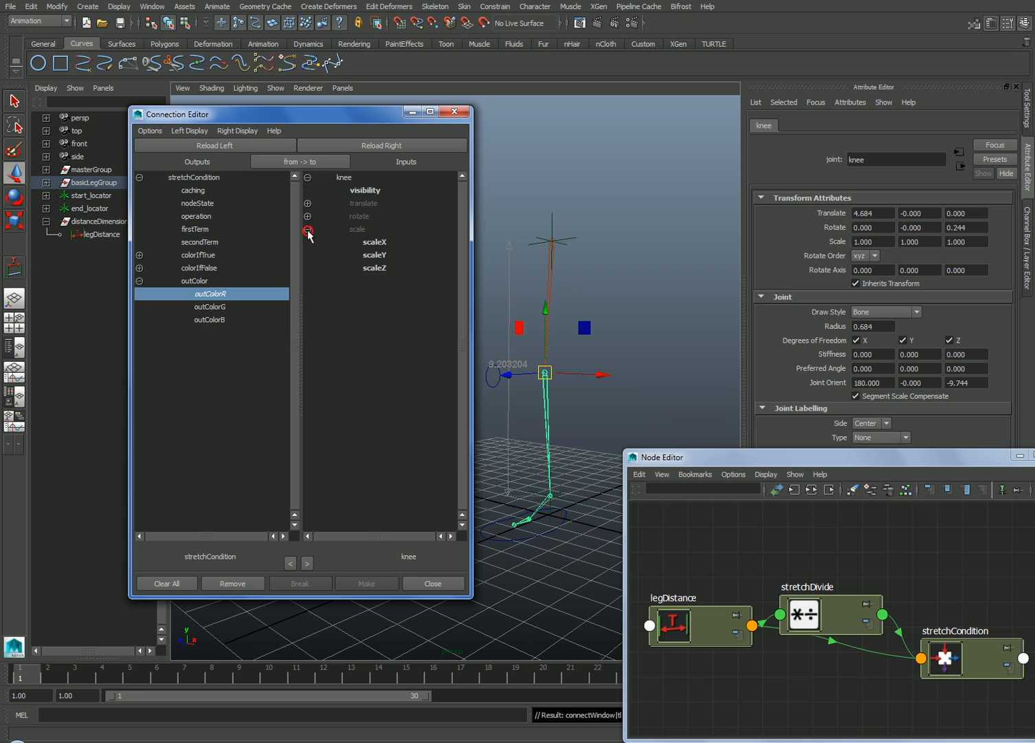
left_click(380, 243)
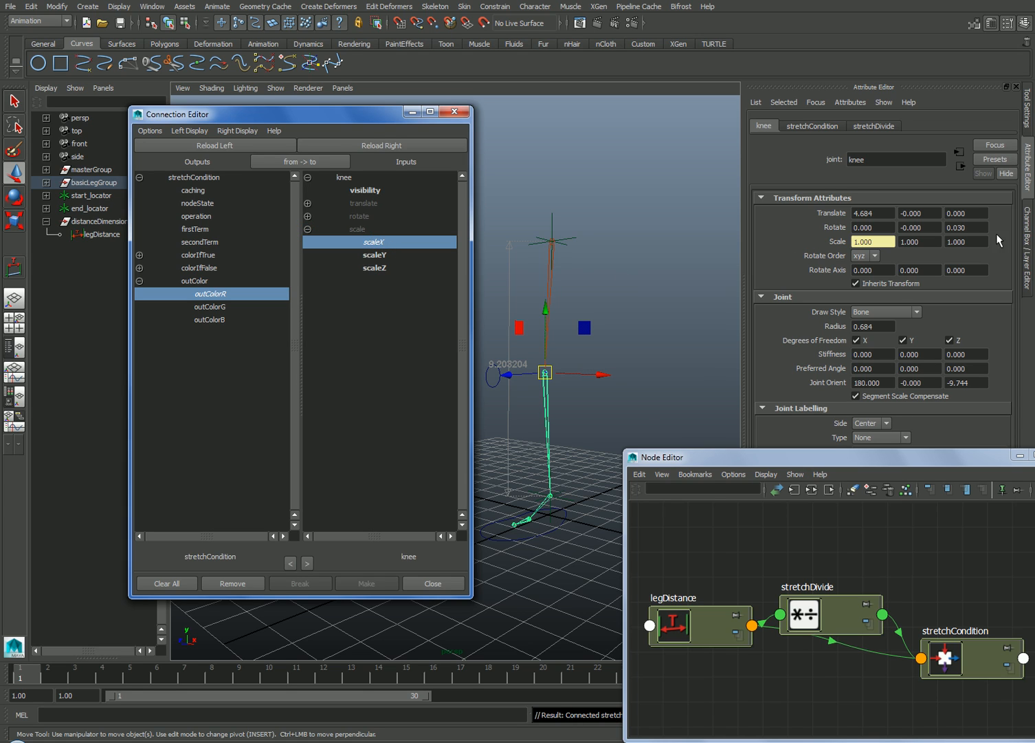
- Deselect the knee, close the Connection Editor and Node Editor, and show the Channel Box
left_click(592, 249)
left_click(454, 110)
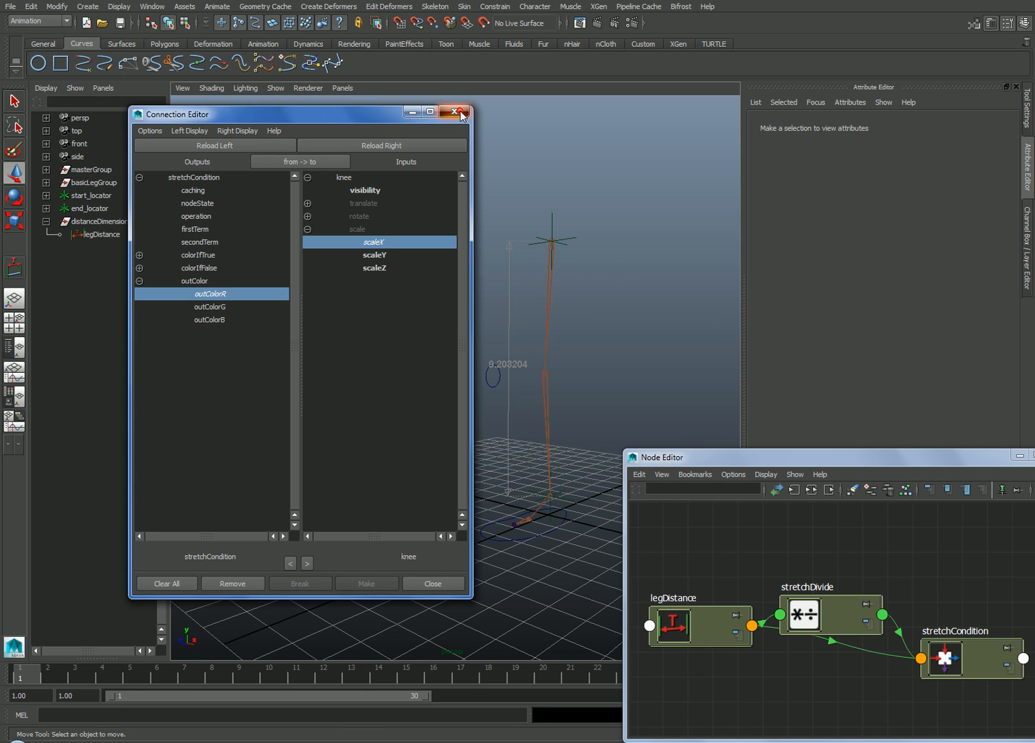
left_click_drag(870, 464, 479, 381)
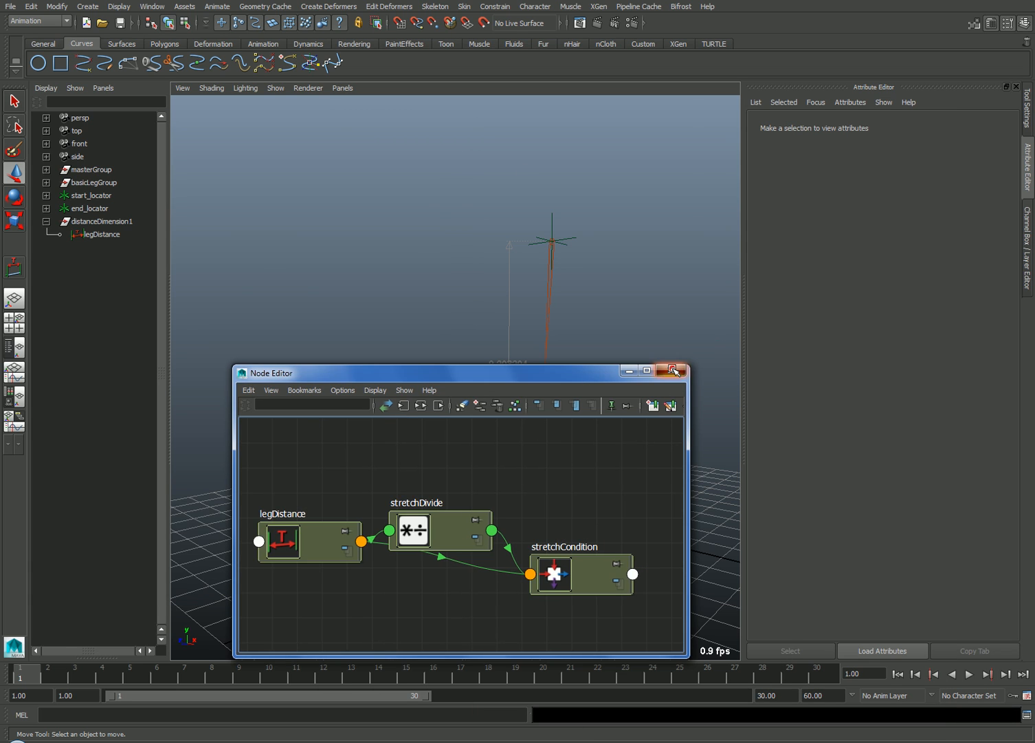
left_click(671, 370)
left_click(1028, 248)
- Test the leg stretch by moving foot_CTRL away from its rest position, and undo the move
middle_click_drag(746, 365, 551, 360, "alt")
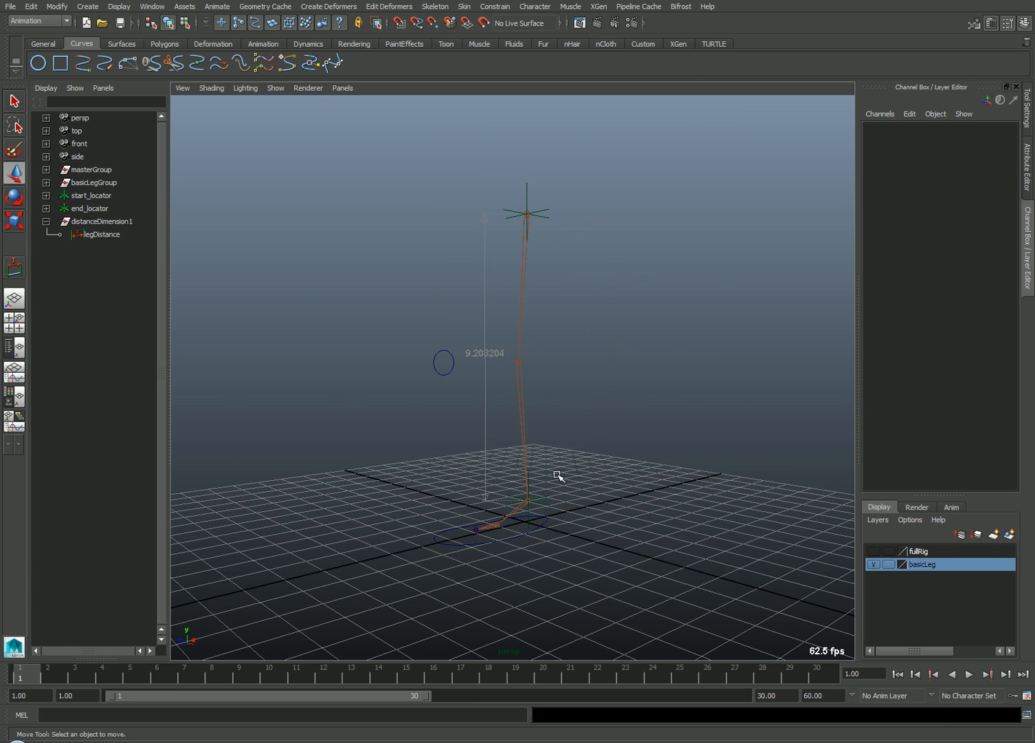
left_click(554, 537)
middle_click_drag(621, 336, 609, 219)
key("ctrl+z")
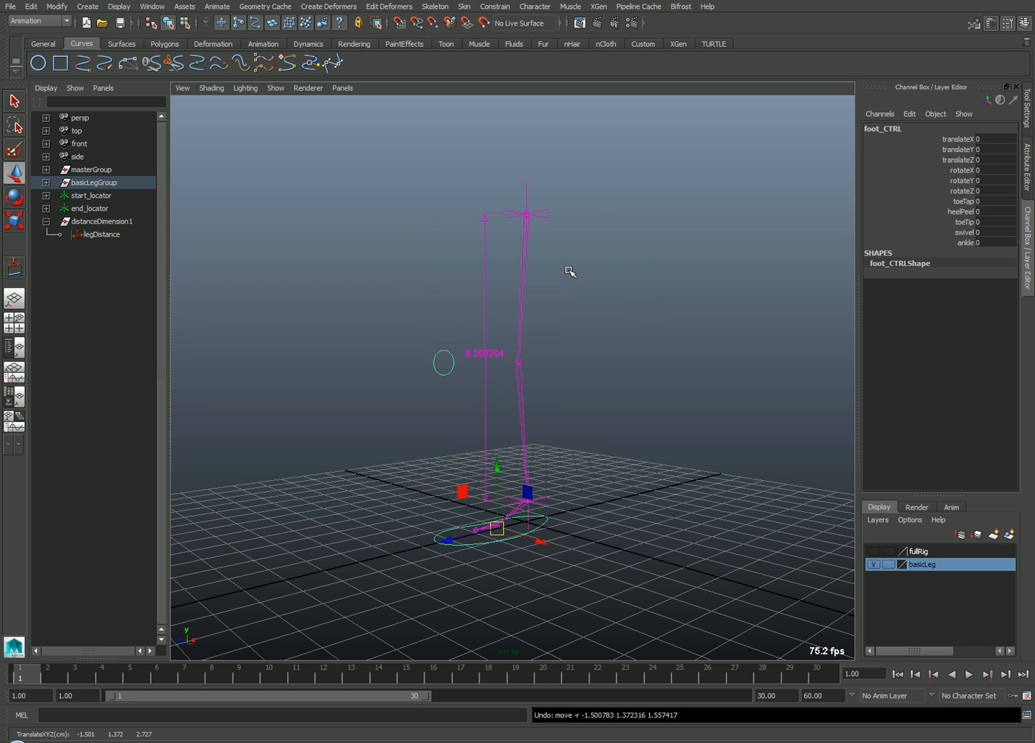